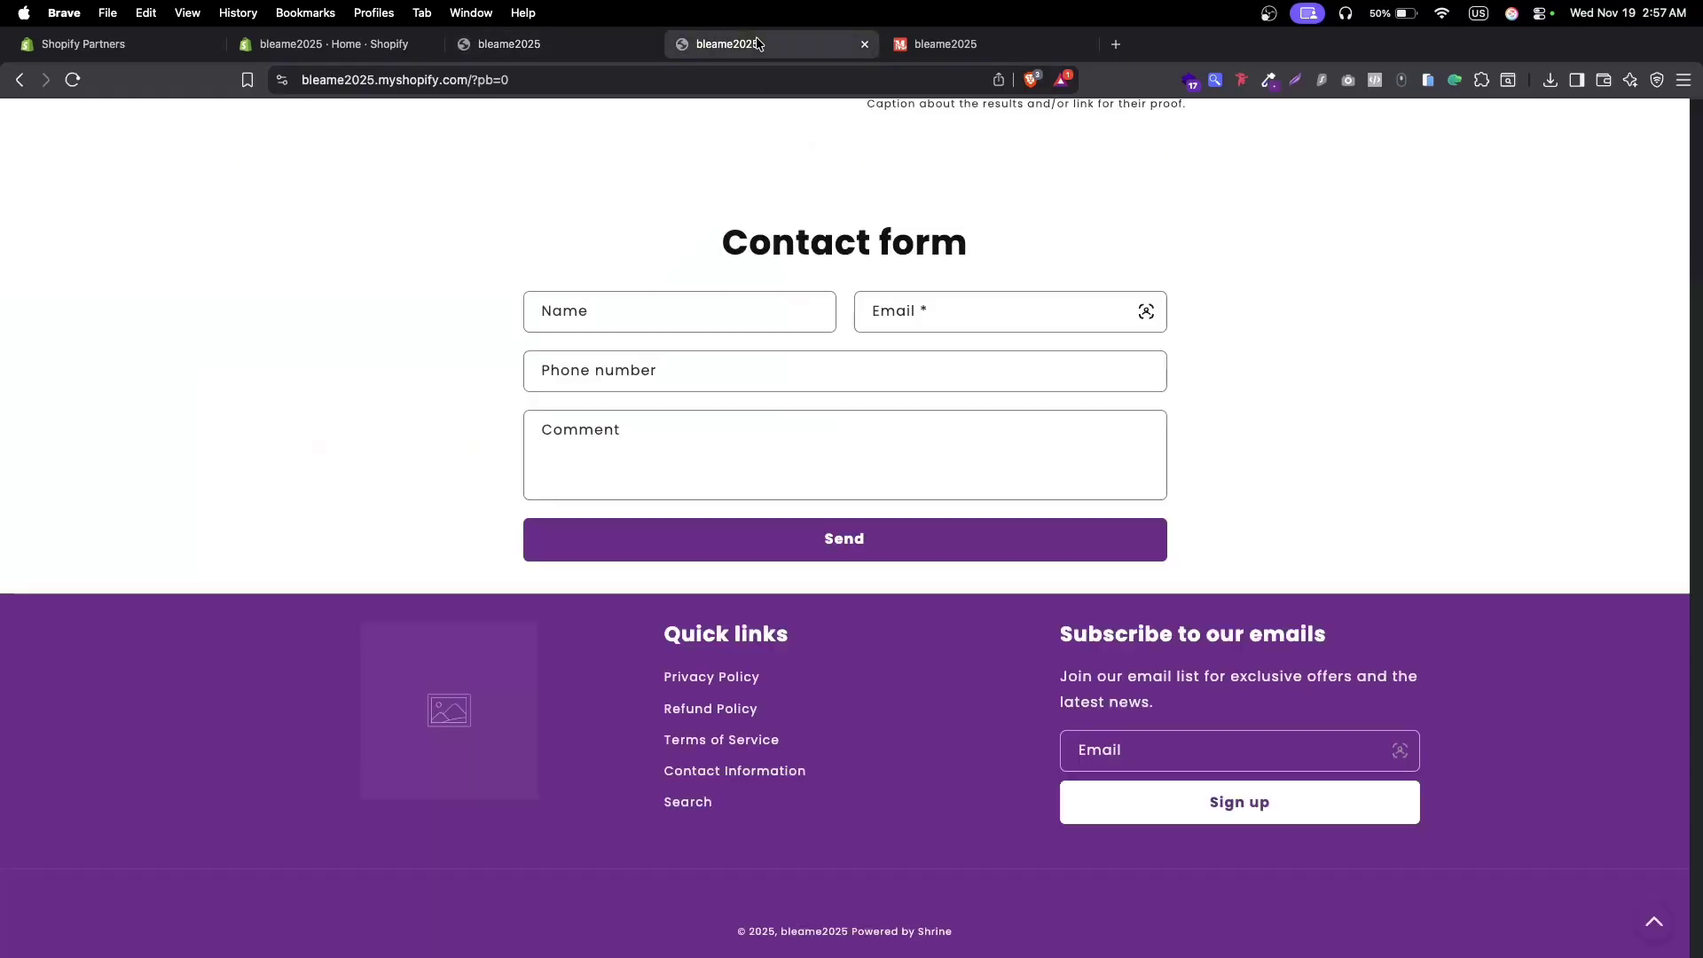
Step: Examine the live Bleame store's footer and the themes listed in the store admin's theme library
key(ctrl+Tab)
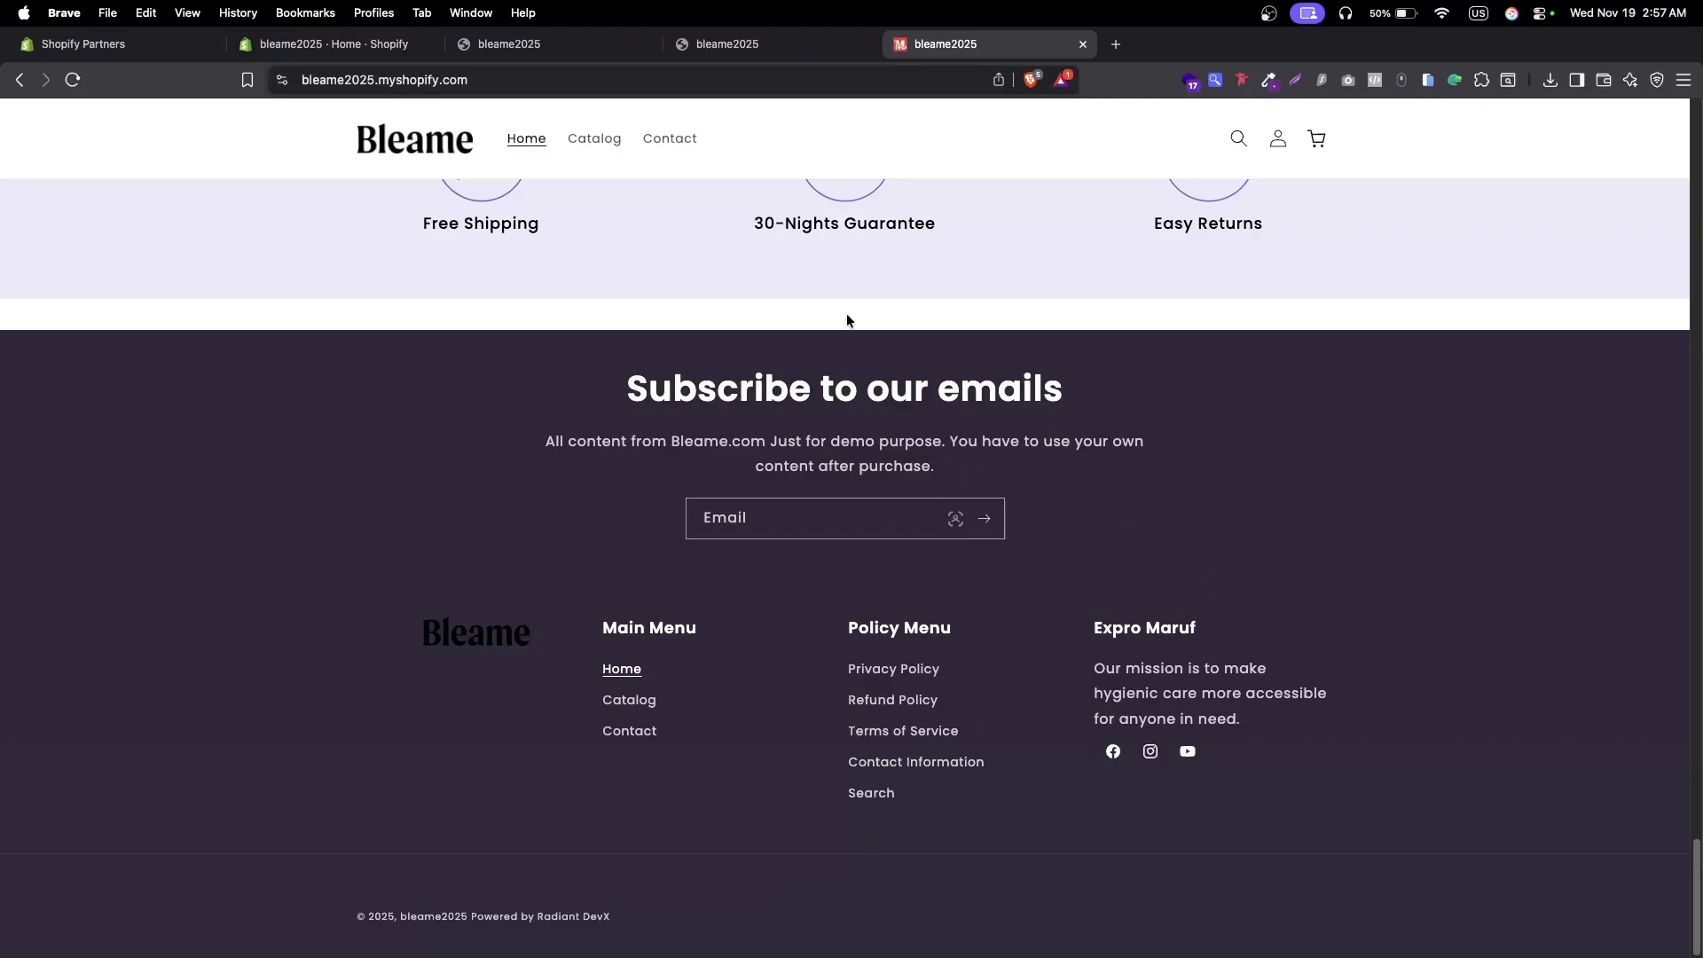
scroll(823, 323, up, 10)
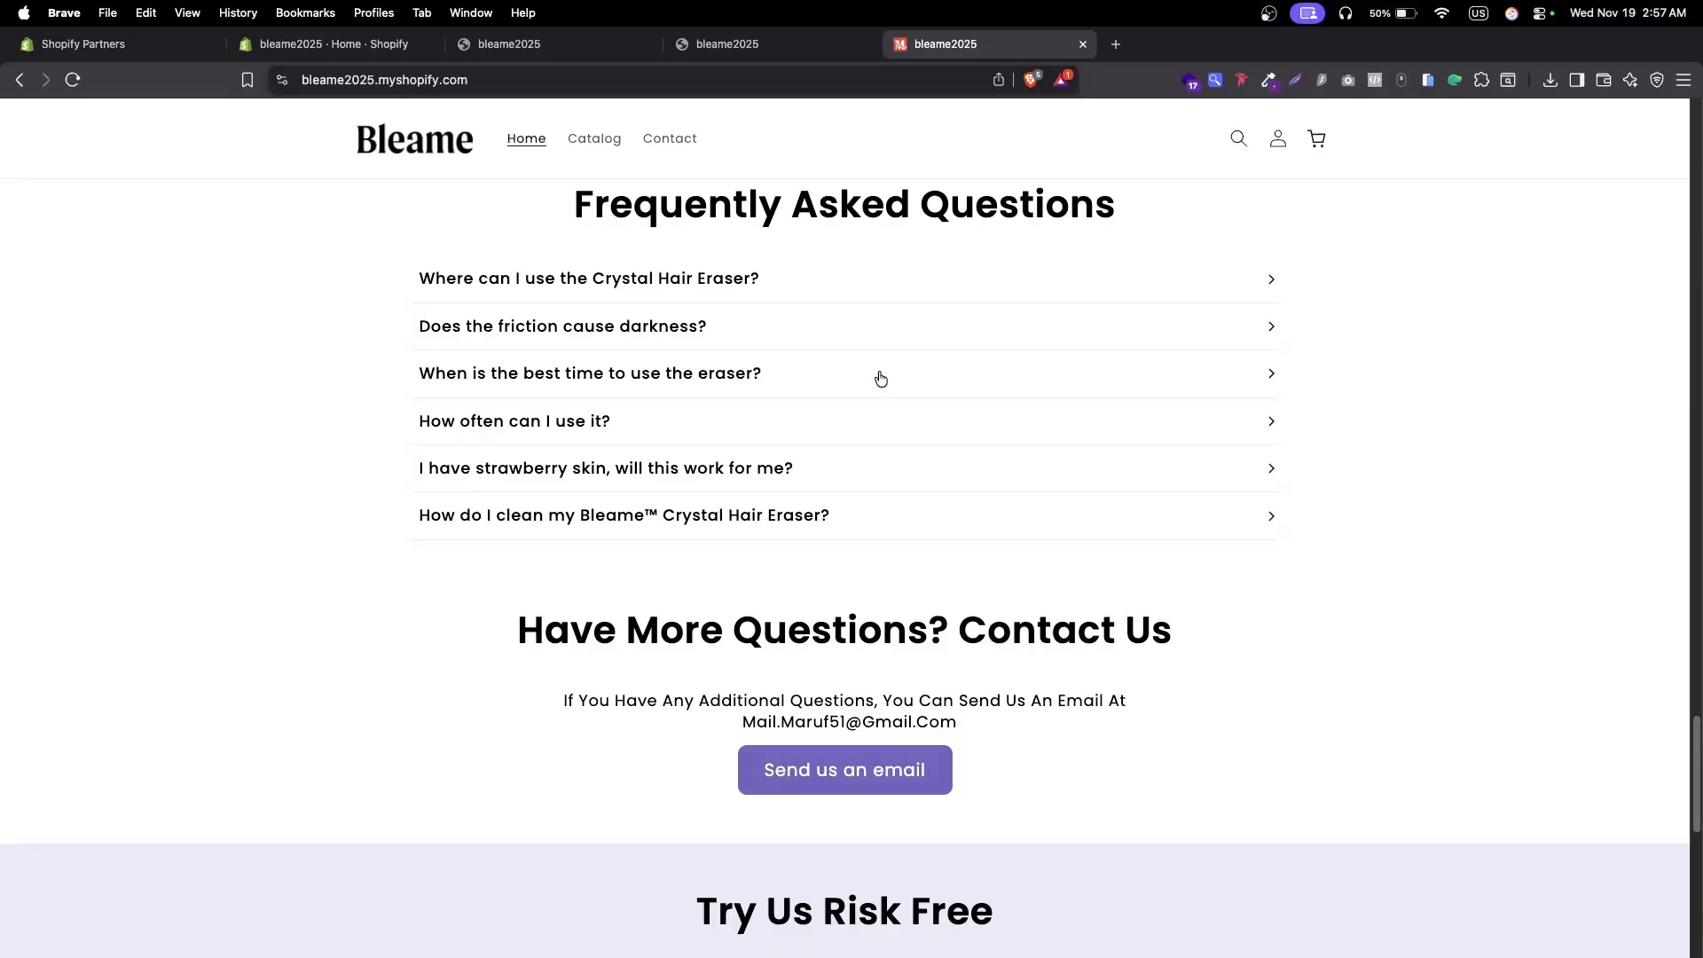
click(324, 49)
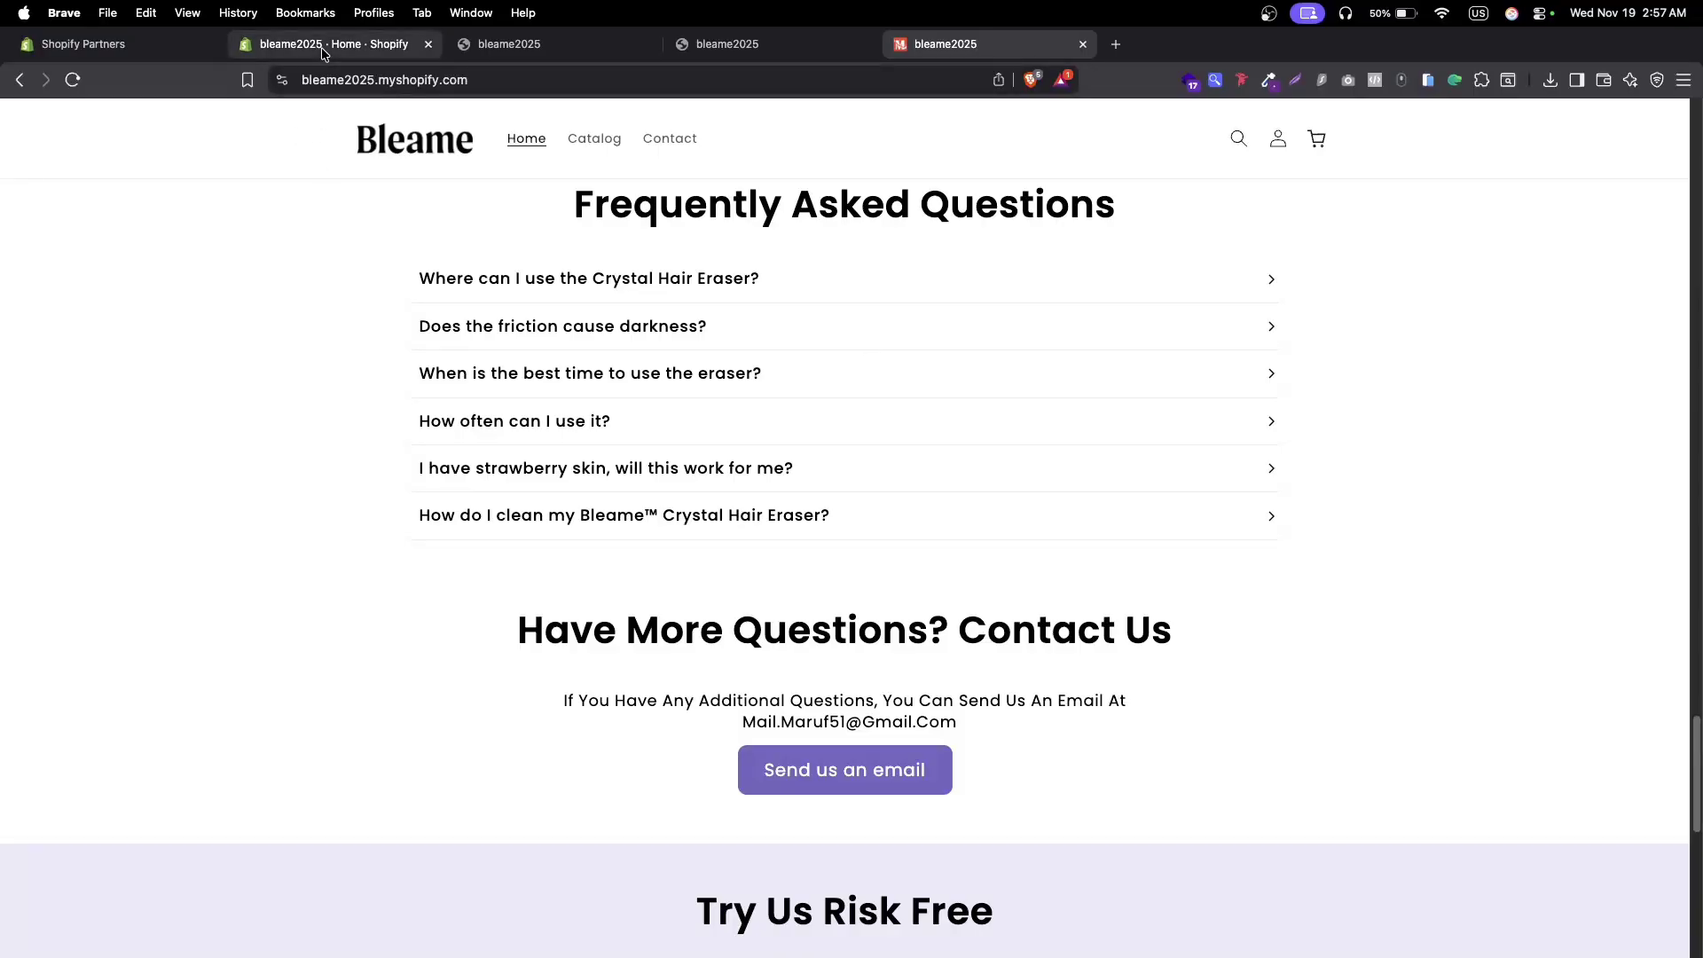
scroll(466, 263, up, 3)
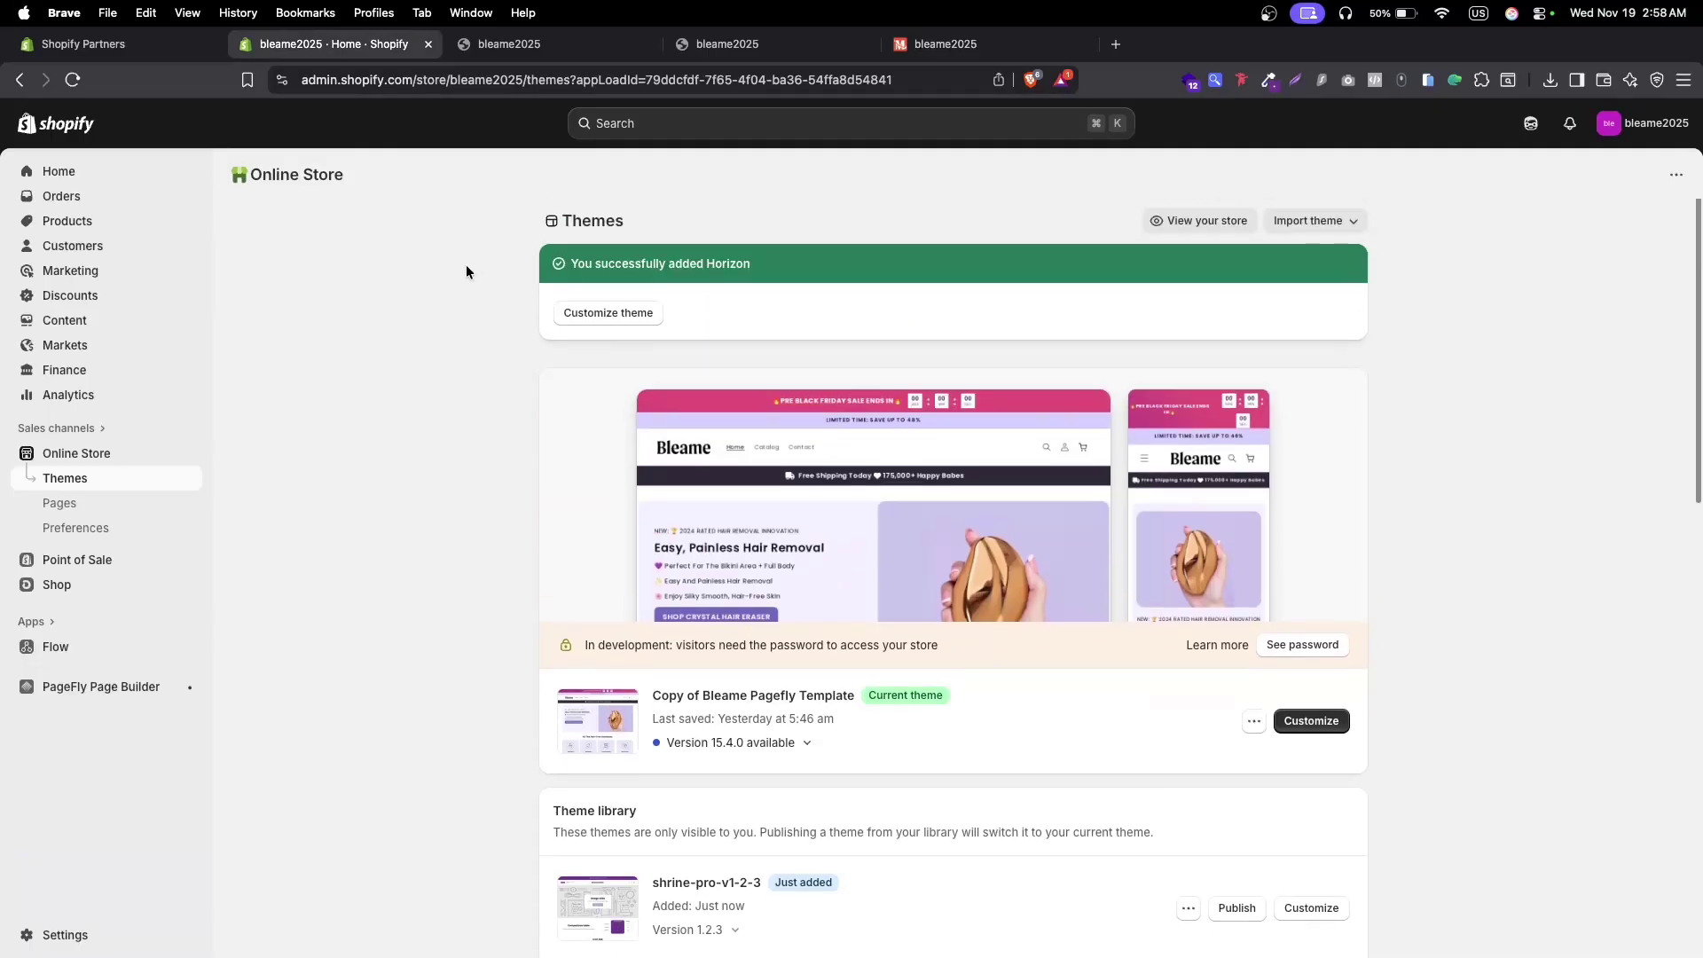
scroll(1163, 315, down, 3)
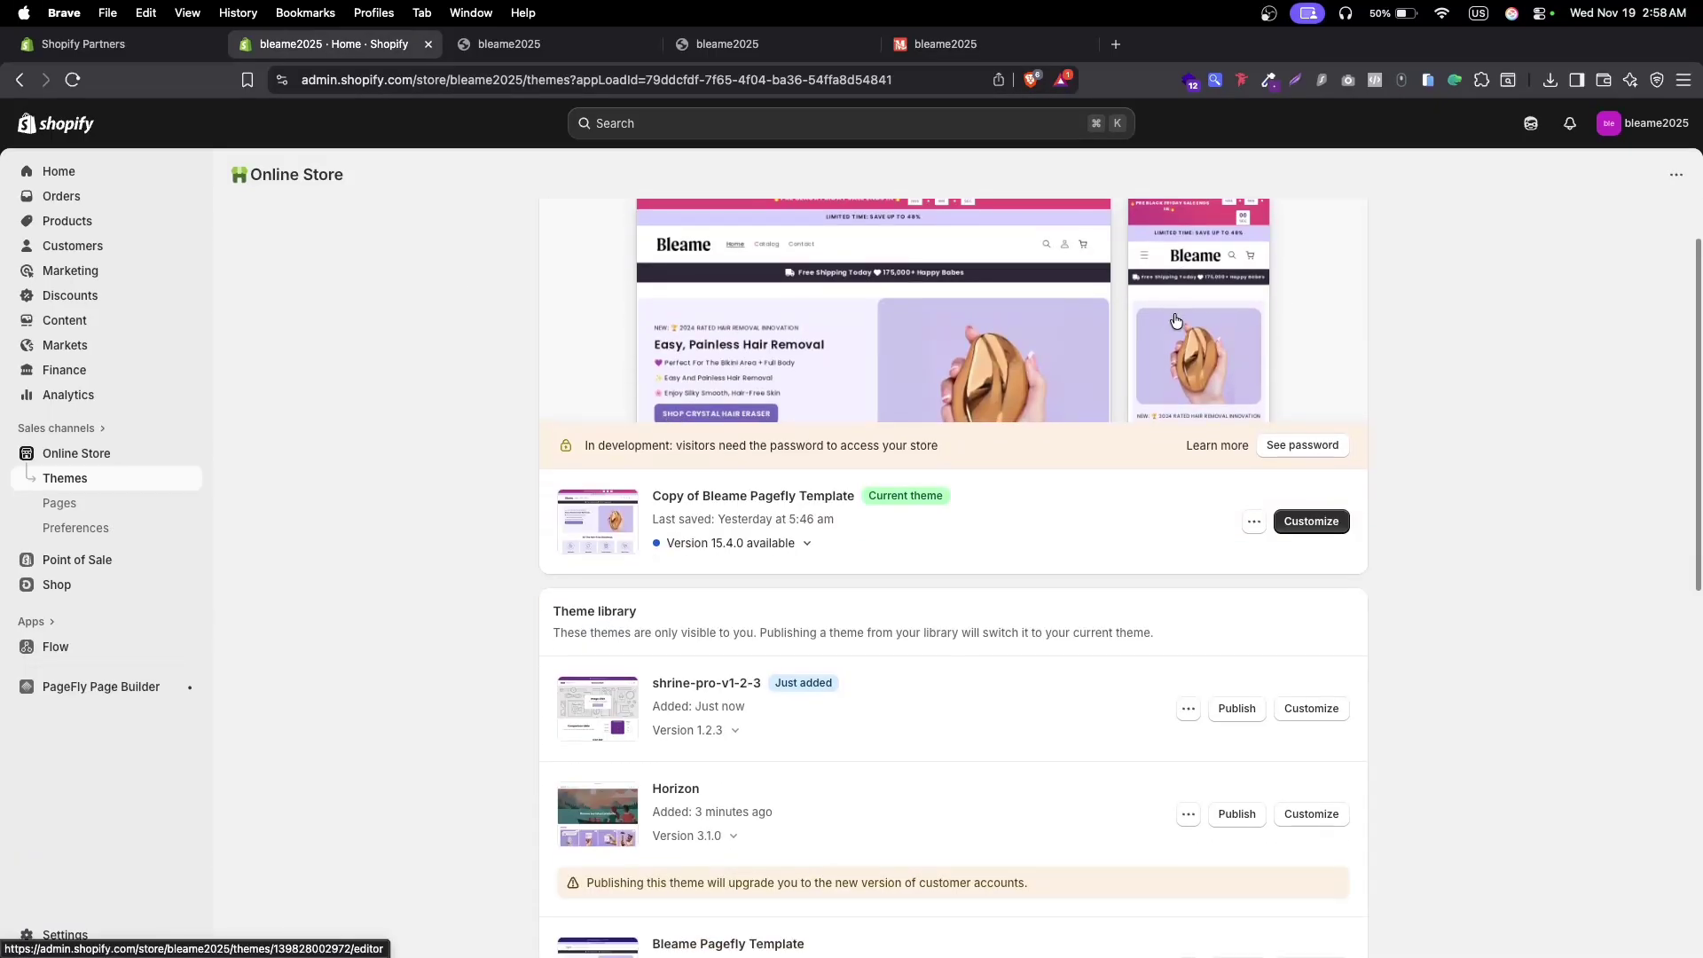
scroll(1175, 320, down, 5)
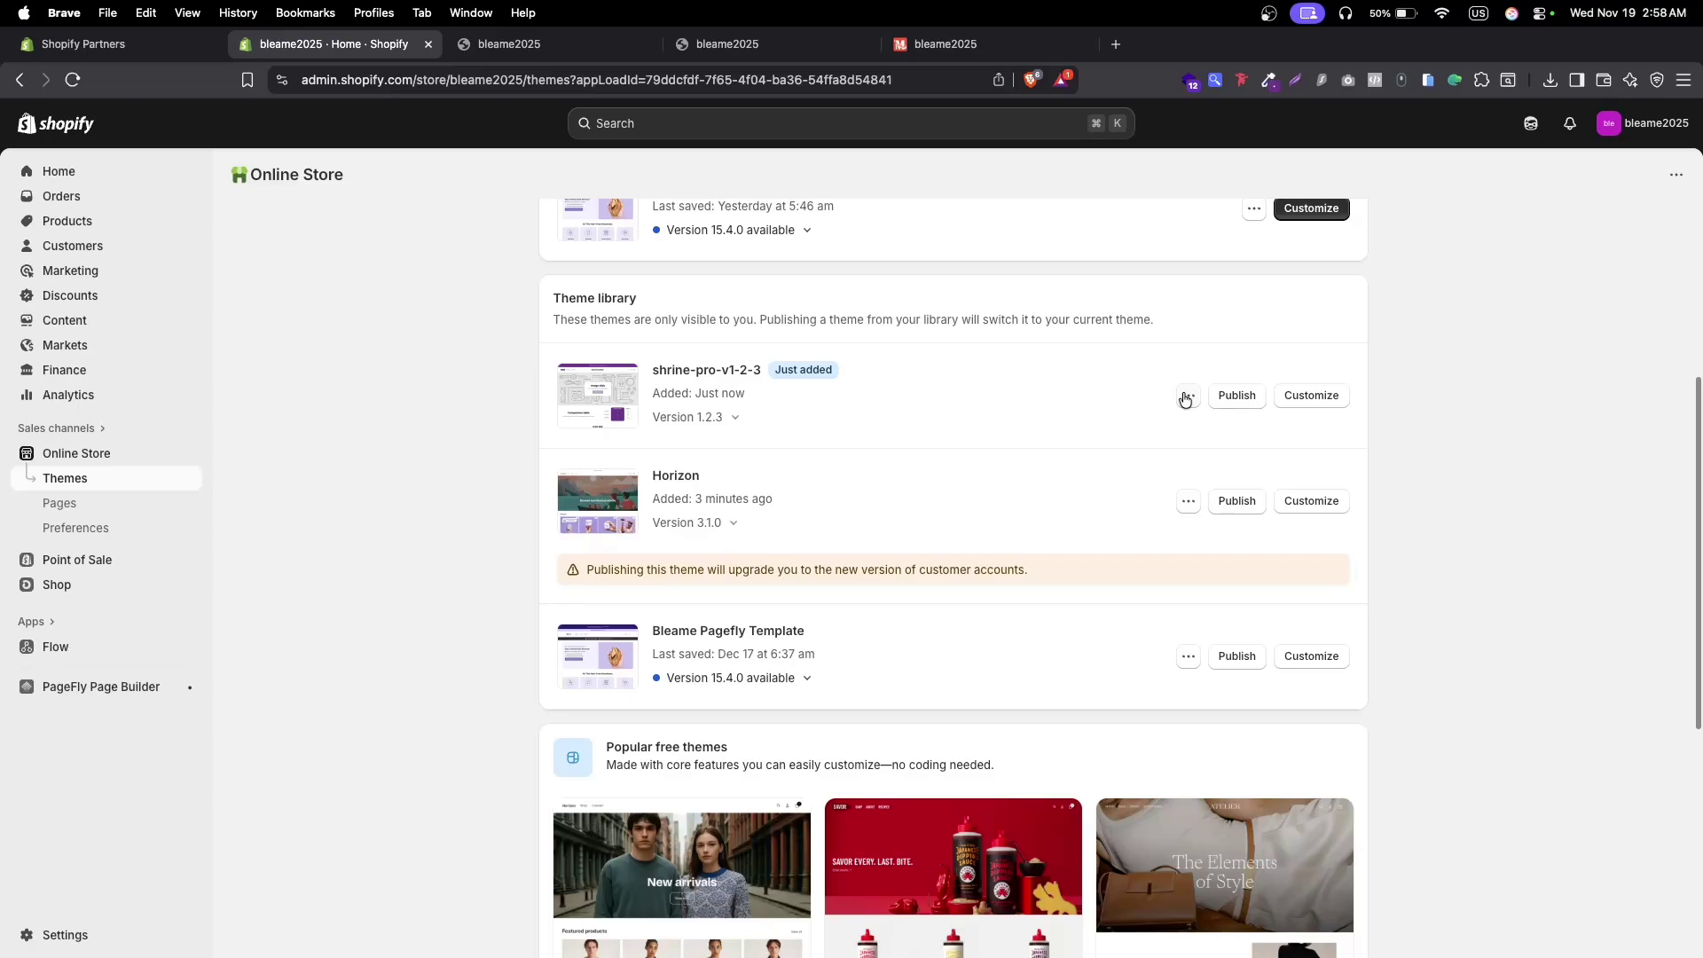
scroll(1213, 372, up, 4)
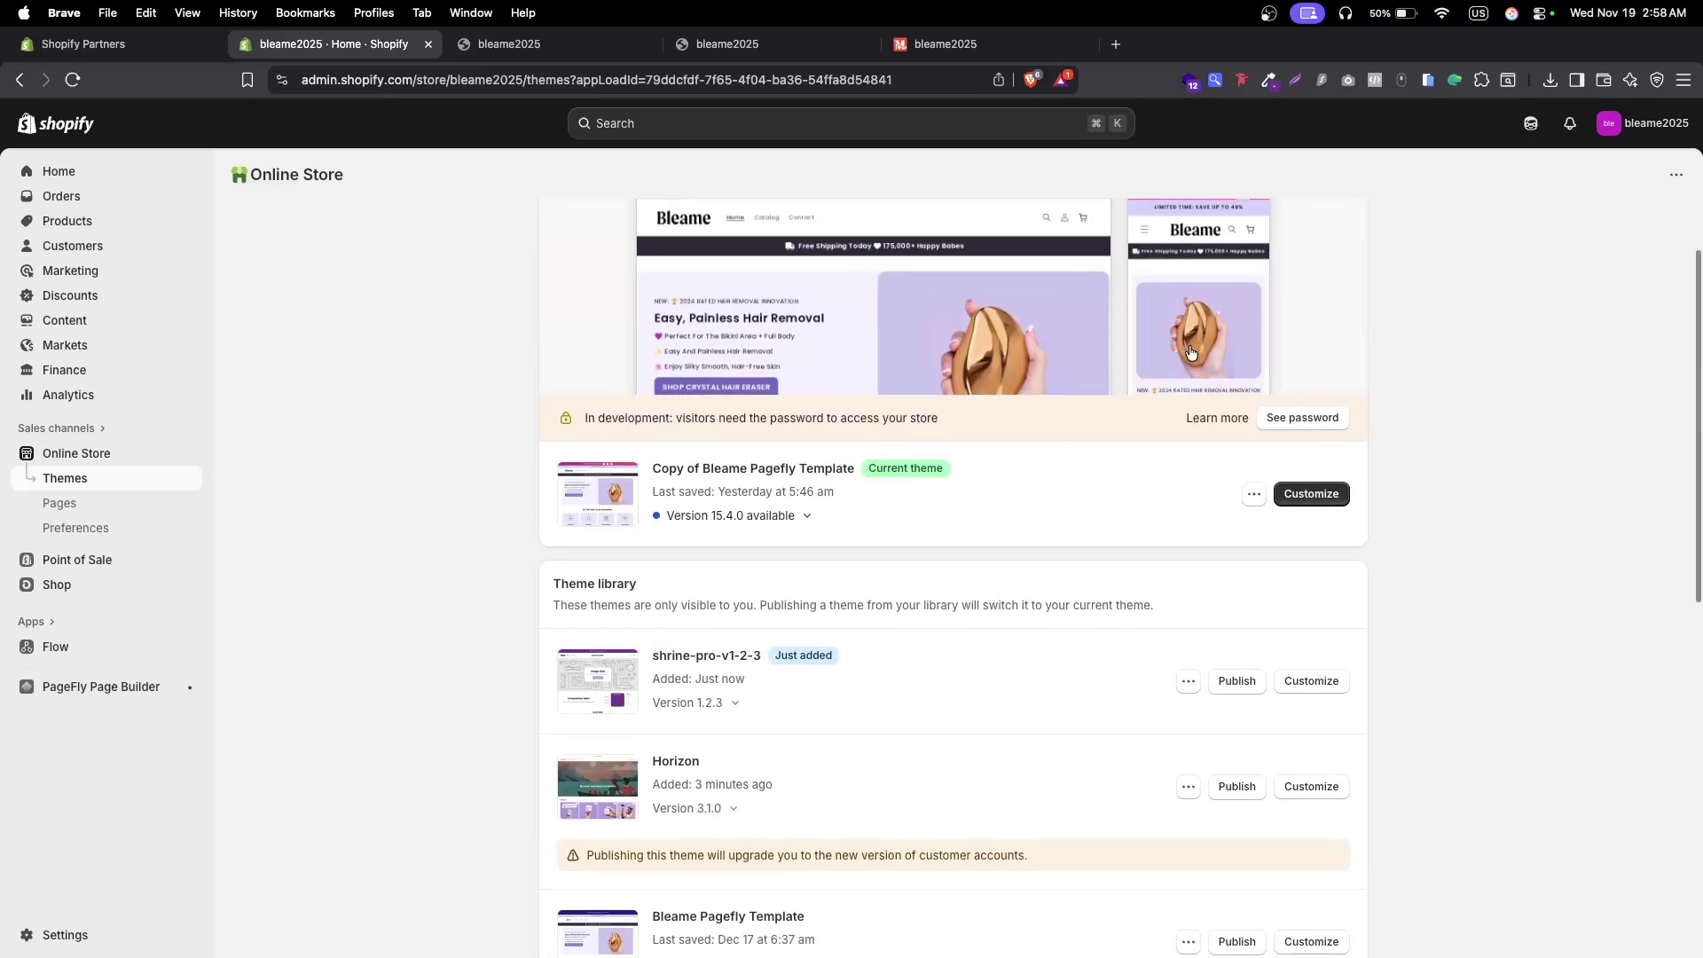
scroll(877, 550, down, 1)
drag(653, 621, 709, 624)
click(699, 687)
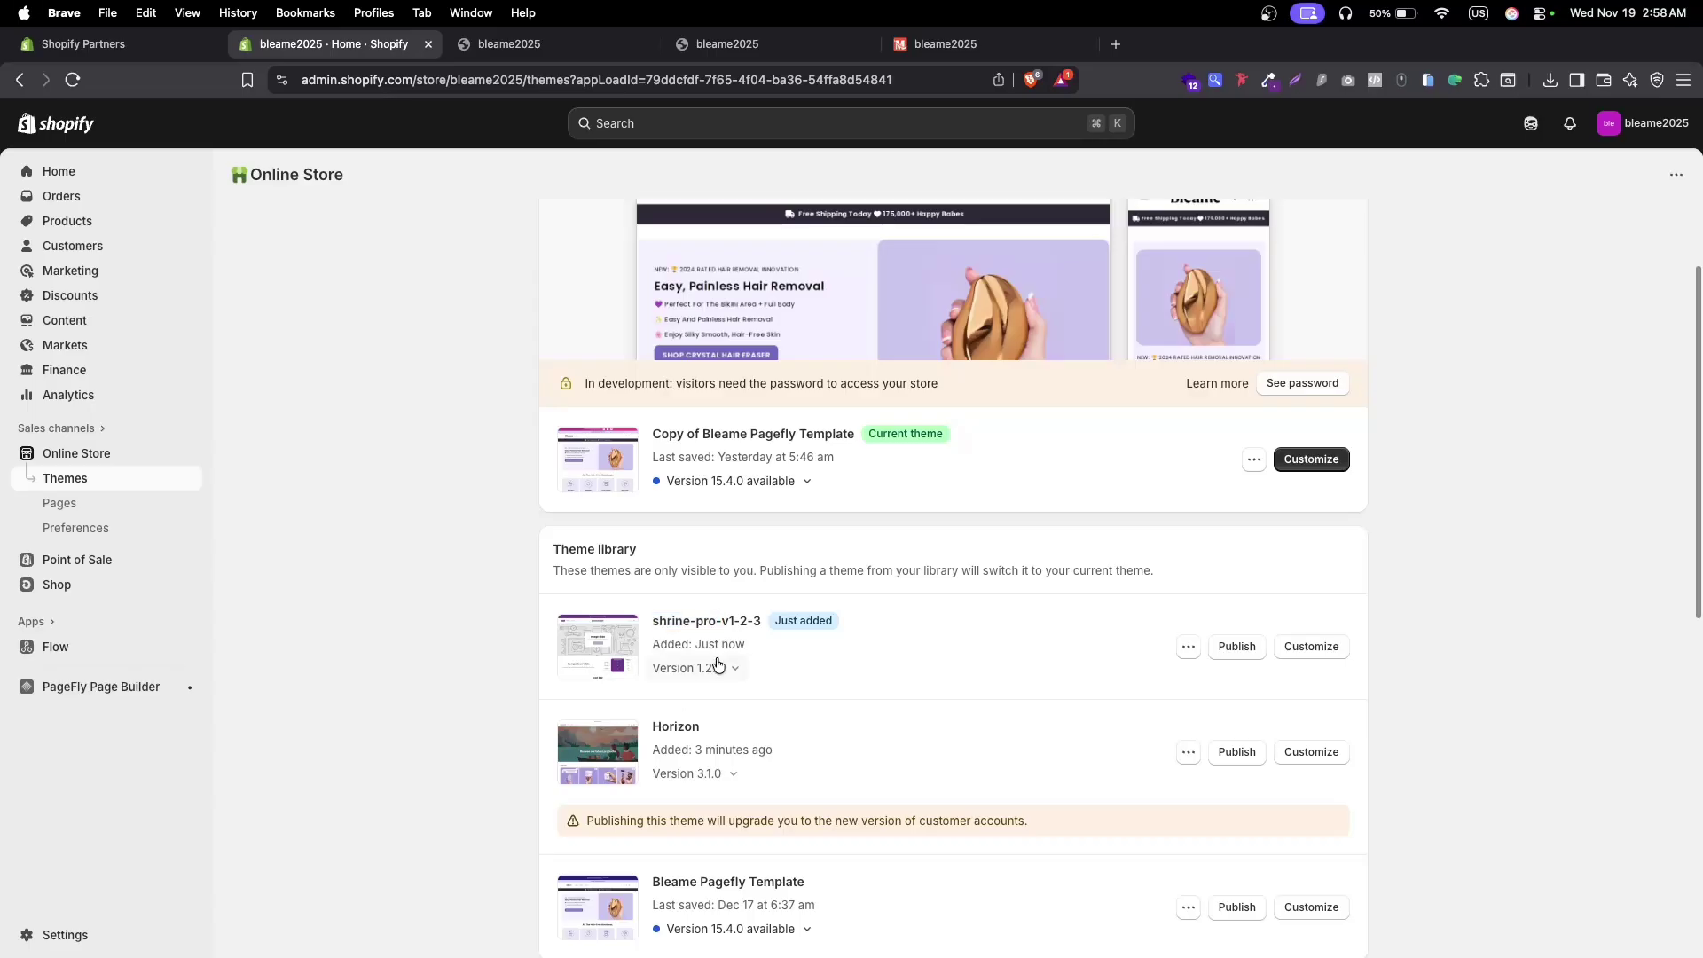
Step: Copy the "Radiant DevX" text from the footer credit line of the live Bleame store
click(1253, 459)
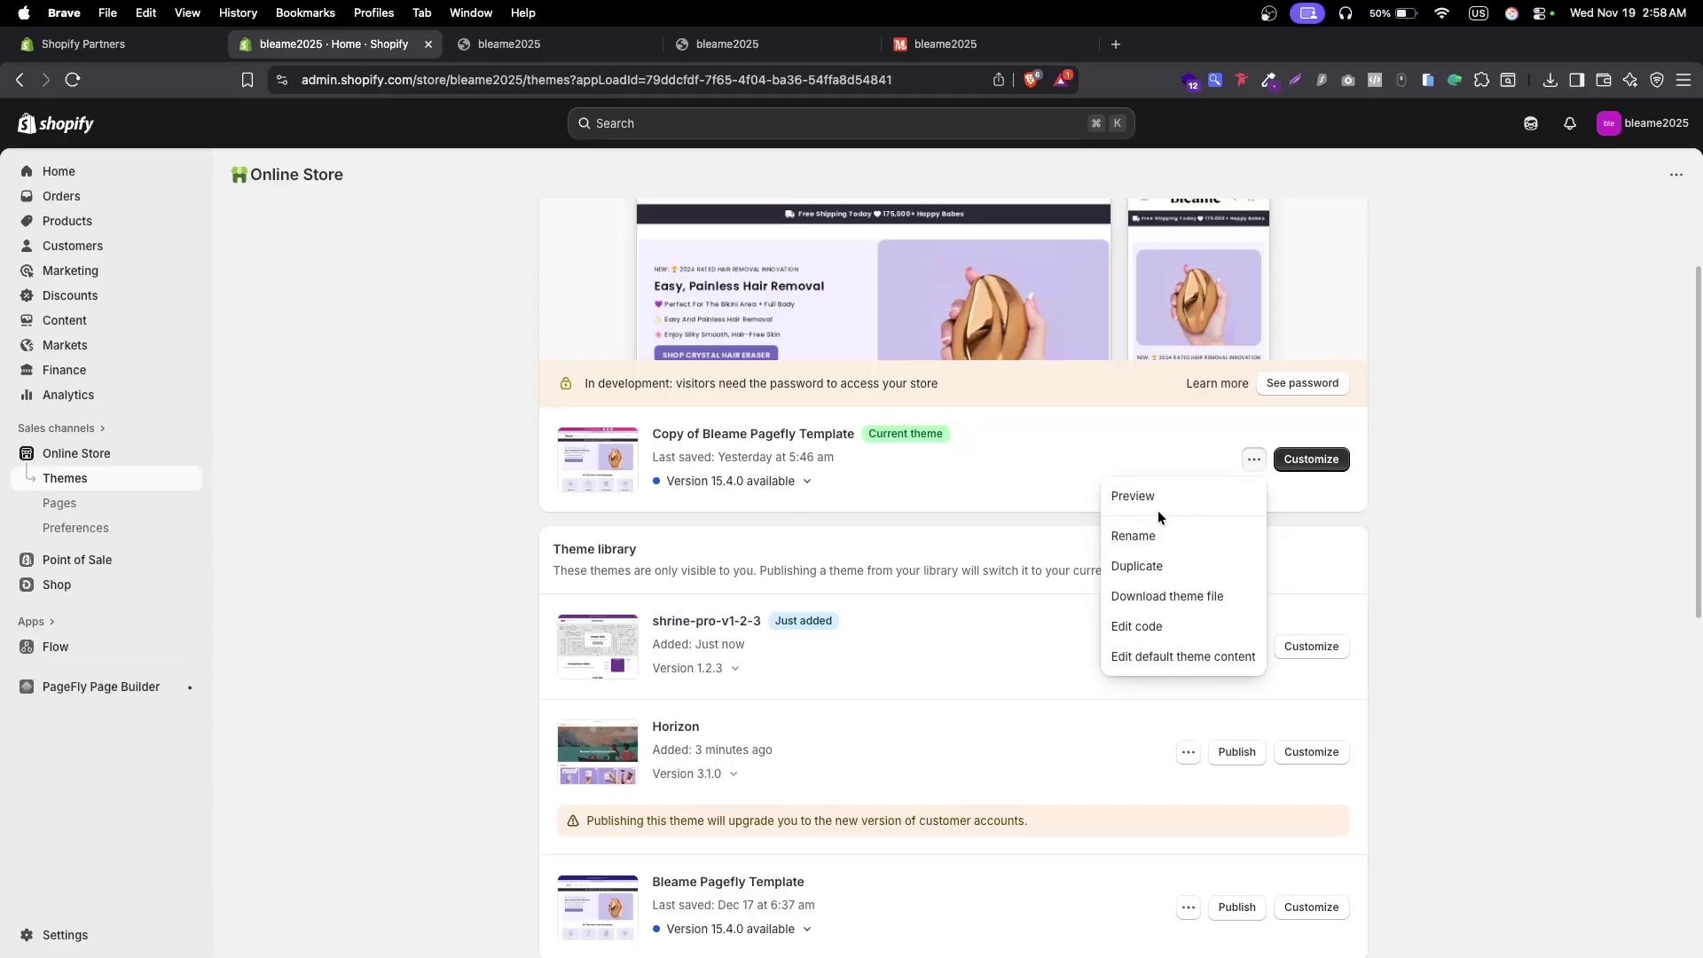
click(944, 43)
scroll(870, 572, down, 2)
scroll(870, 571, down, 8)
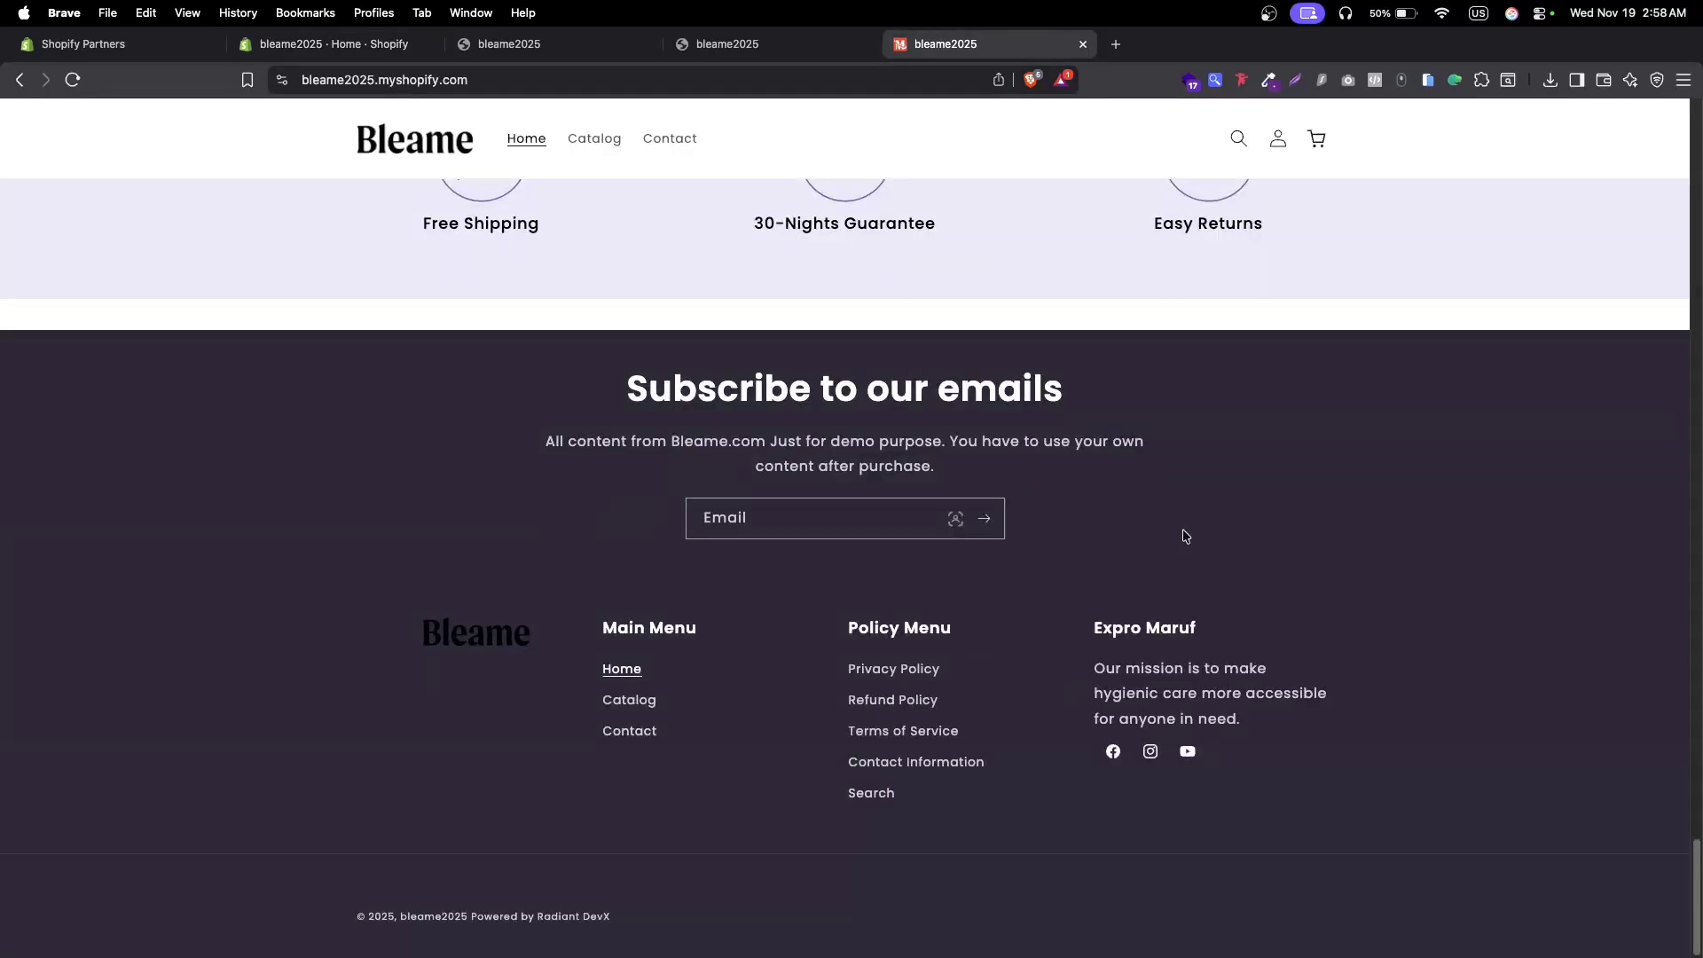
right_click(576, 917)
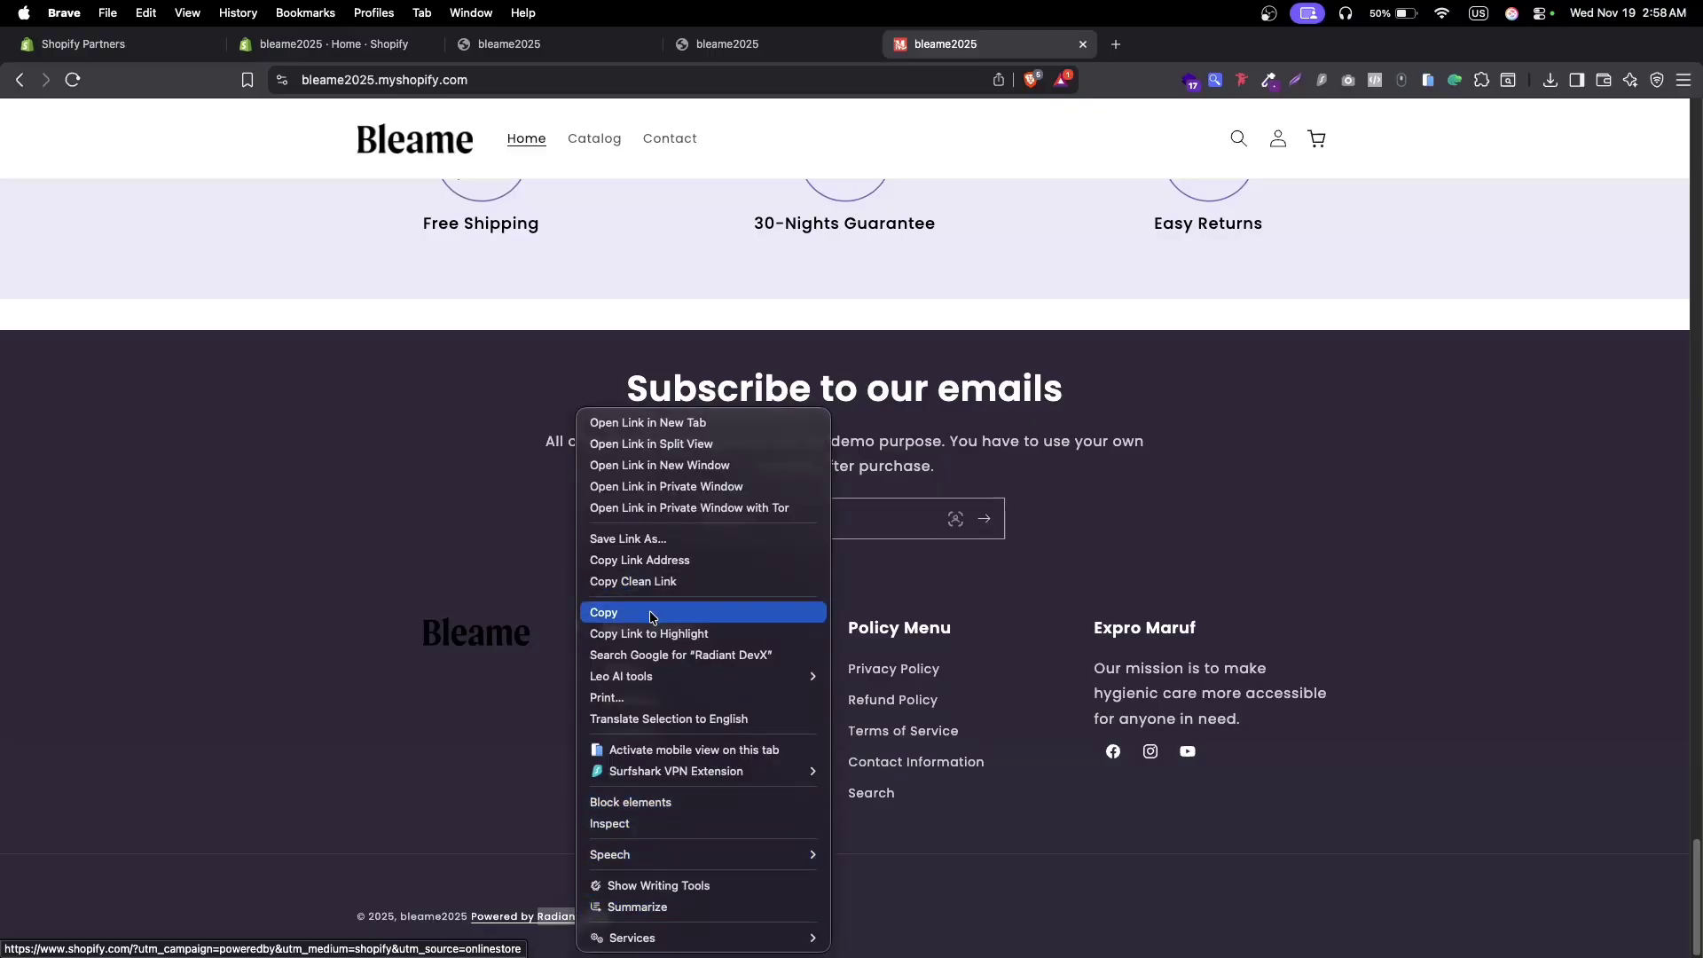
click(781, 318)
Step: Open the default theme content of Copy of Bleame Pagefly Template and search it for the copied "Radiant DevX"
click(333, 44)
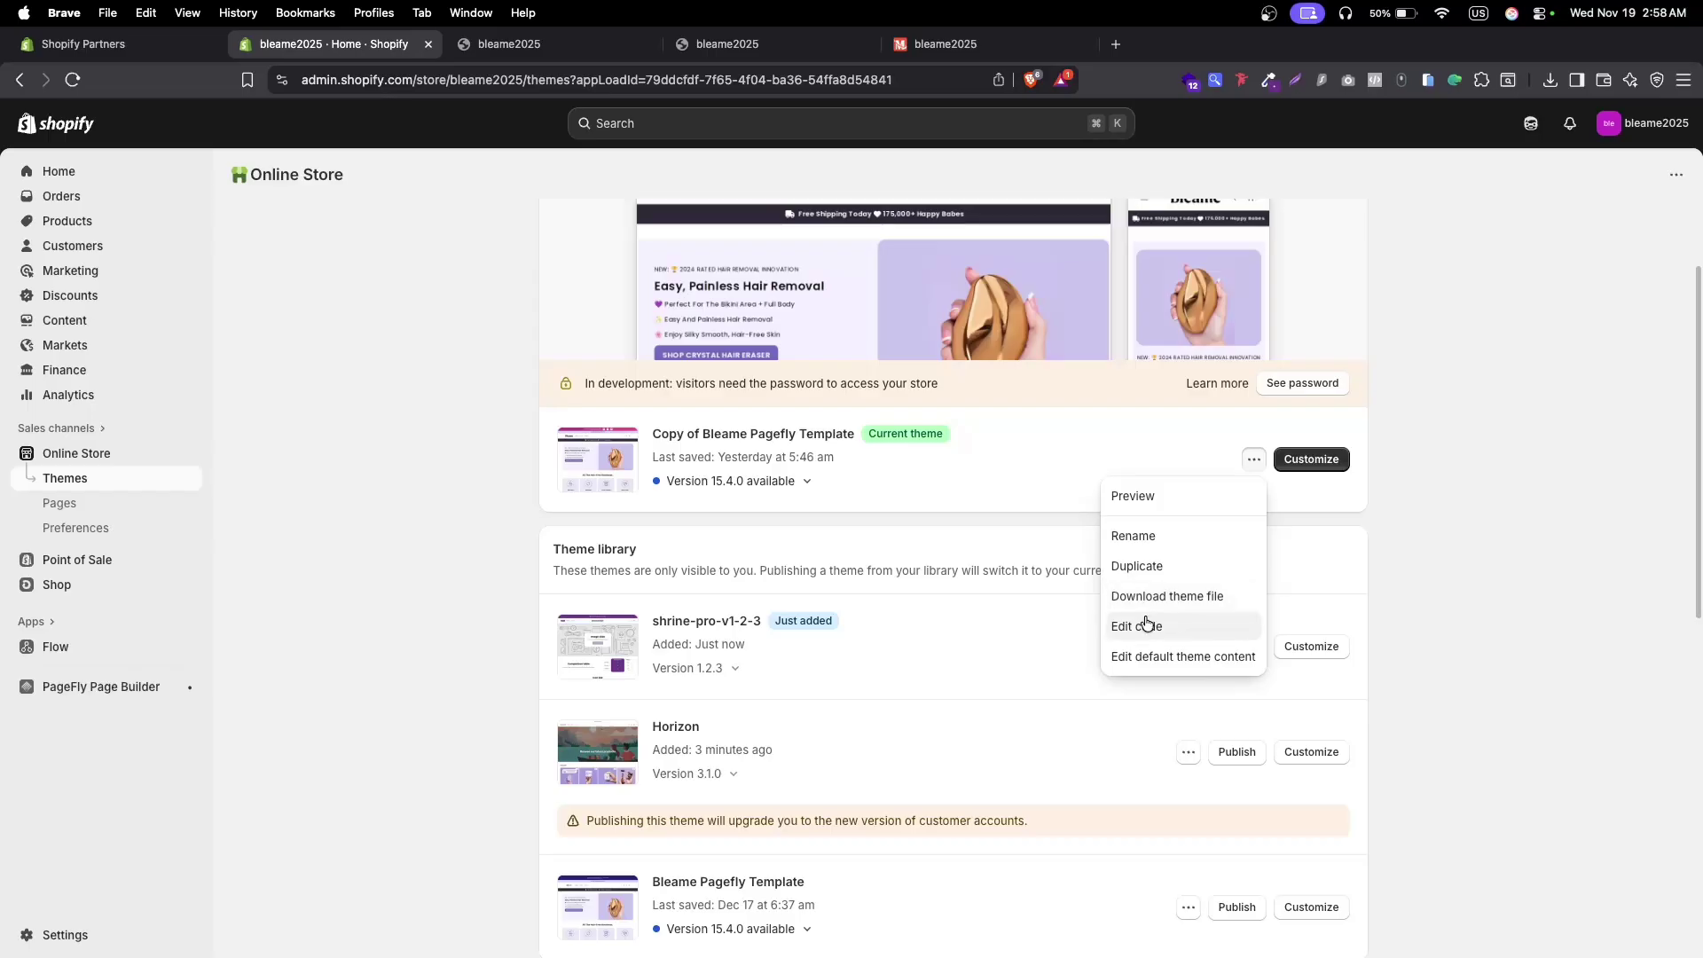
click(1180, 658)
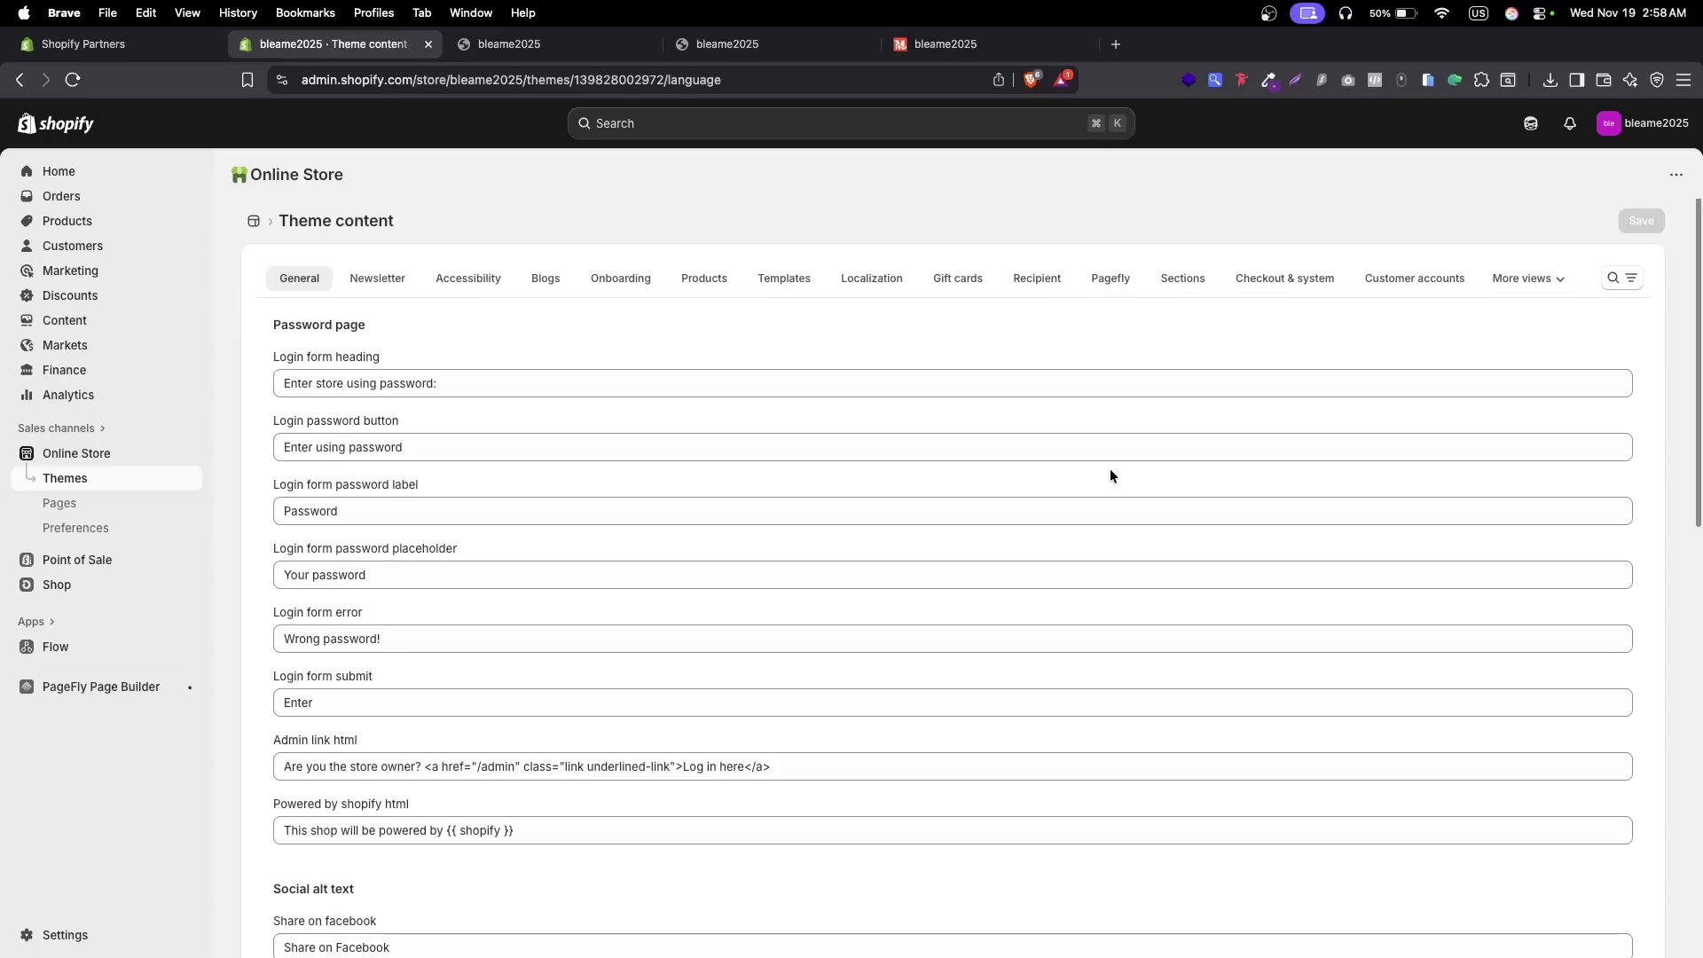
click(1614, 278)
right_click(692, 279)
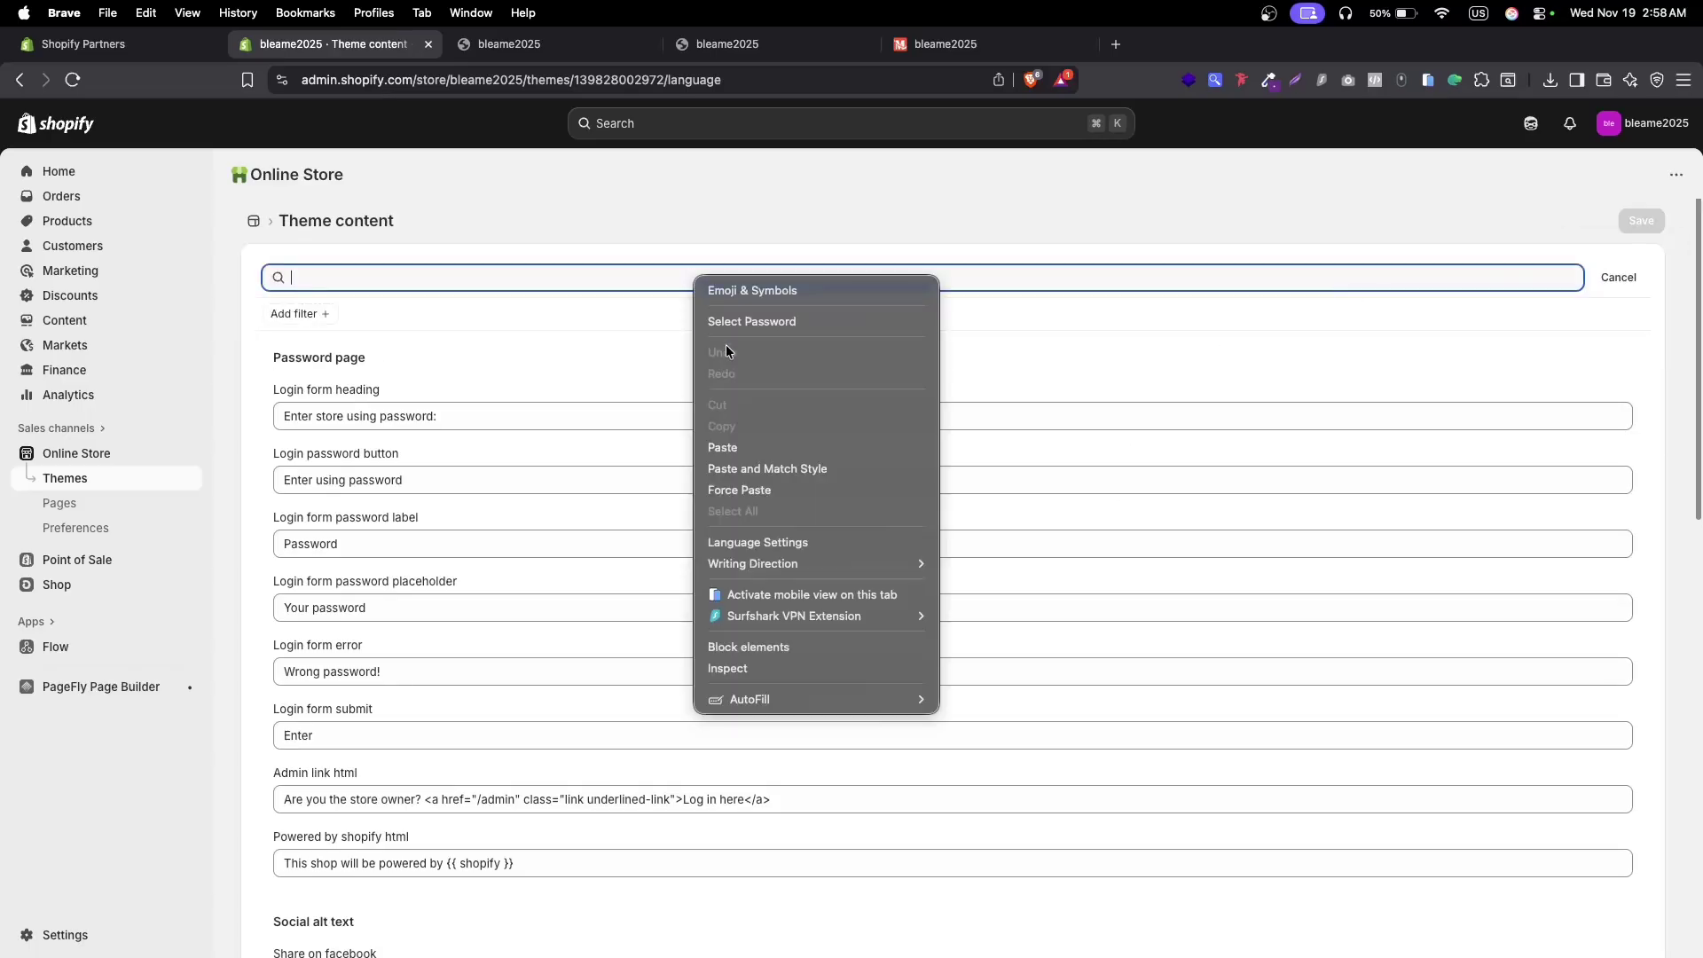
click(756, 444)
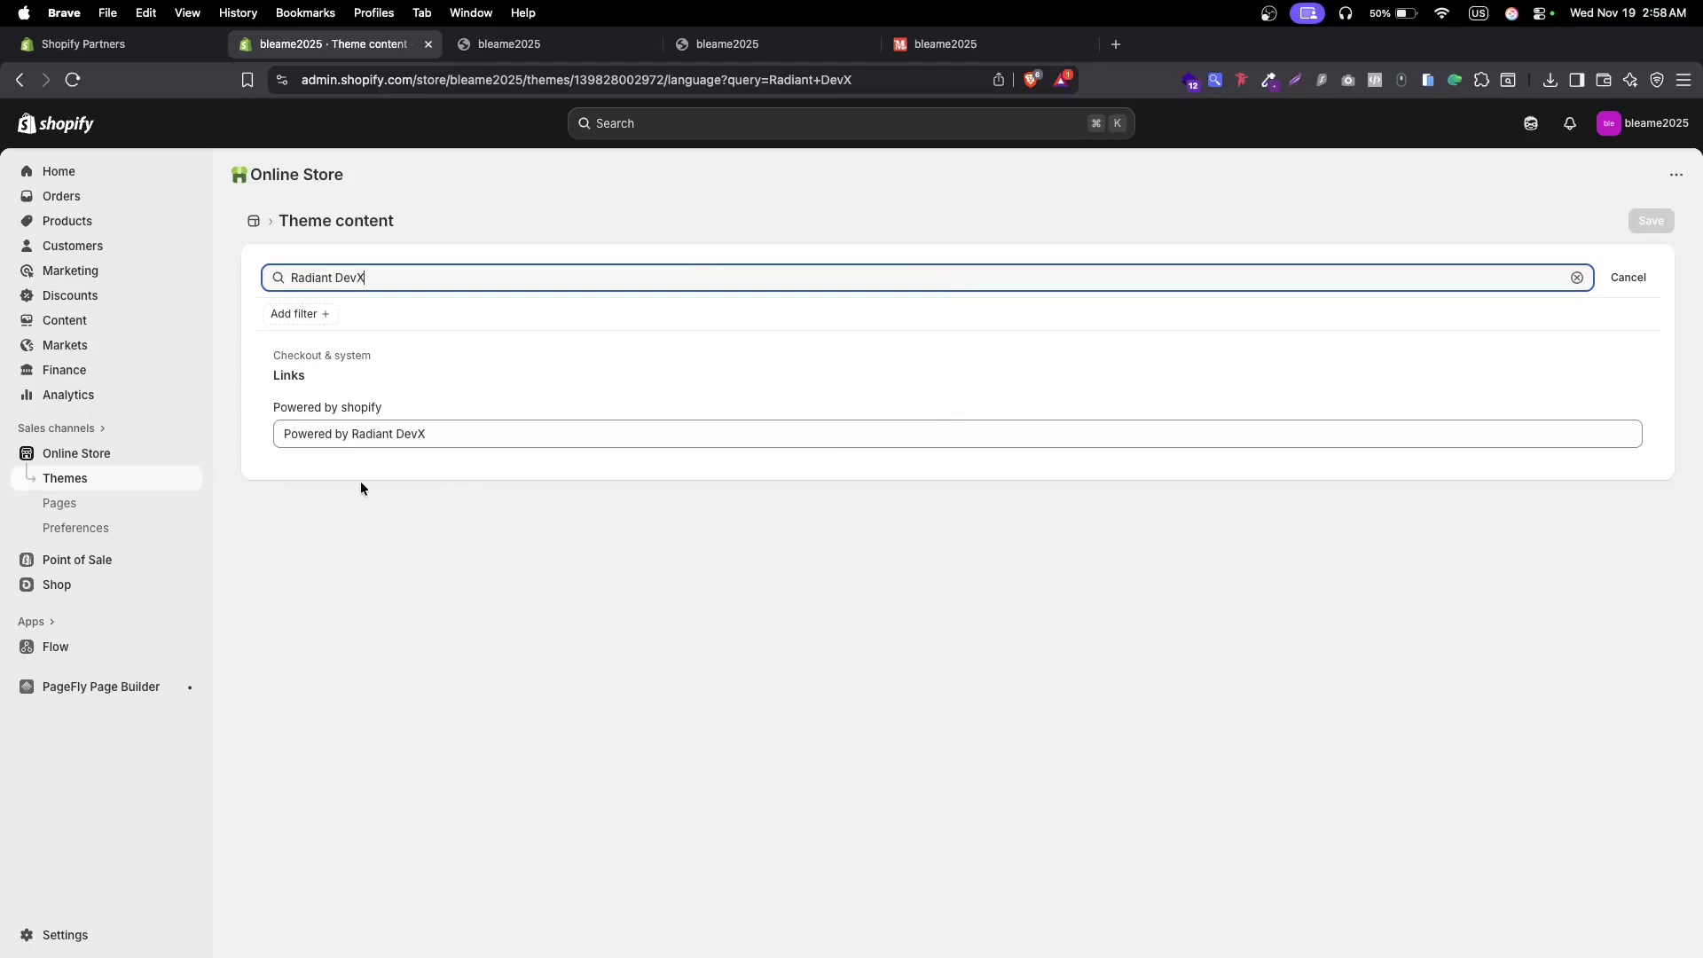
Step: Clear the "Powered by shopify" text under Links and save the theme content
drag(507, 438, 241, 443)
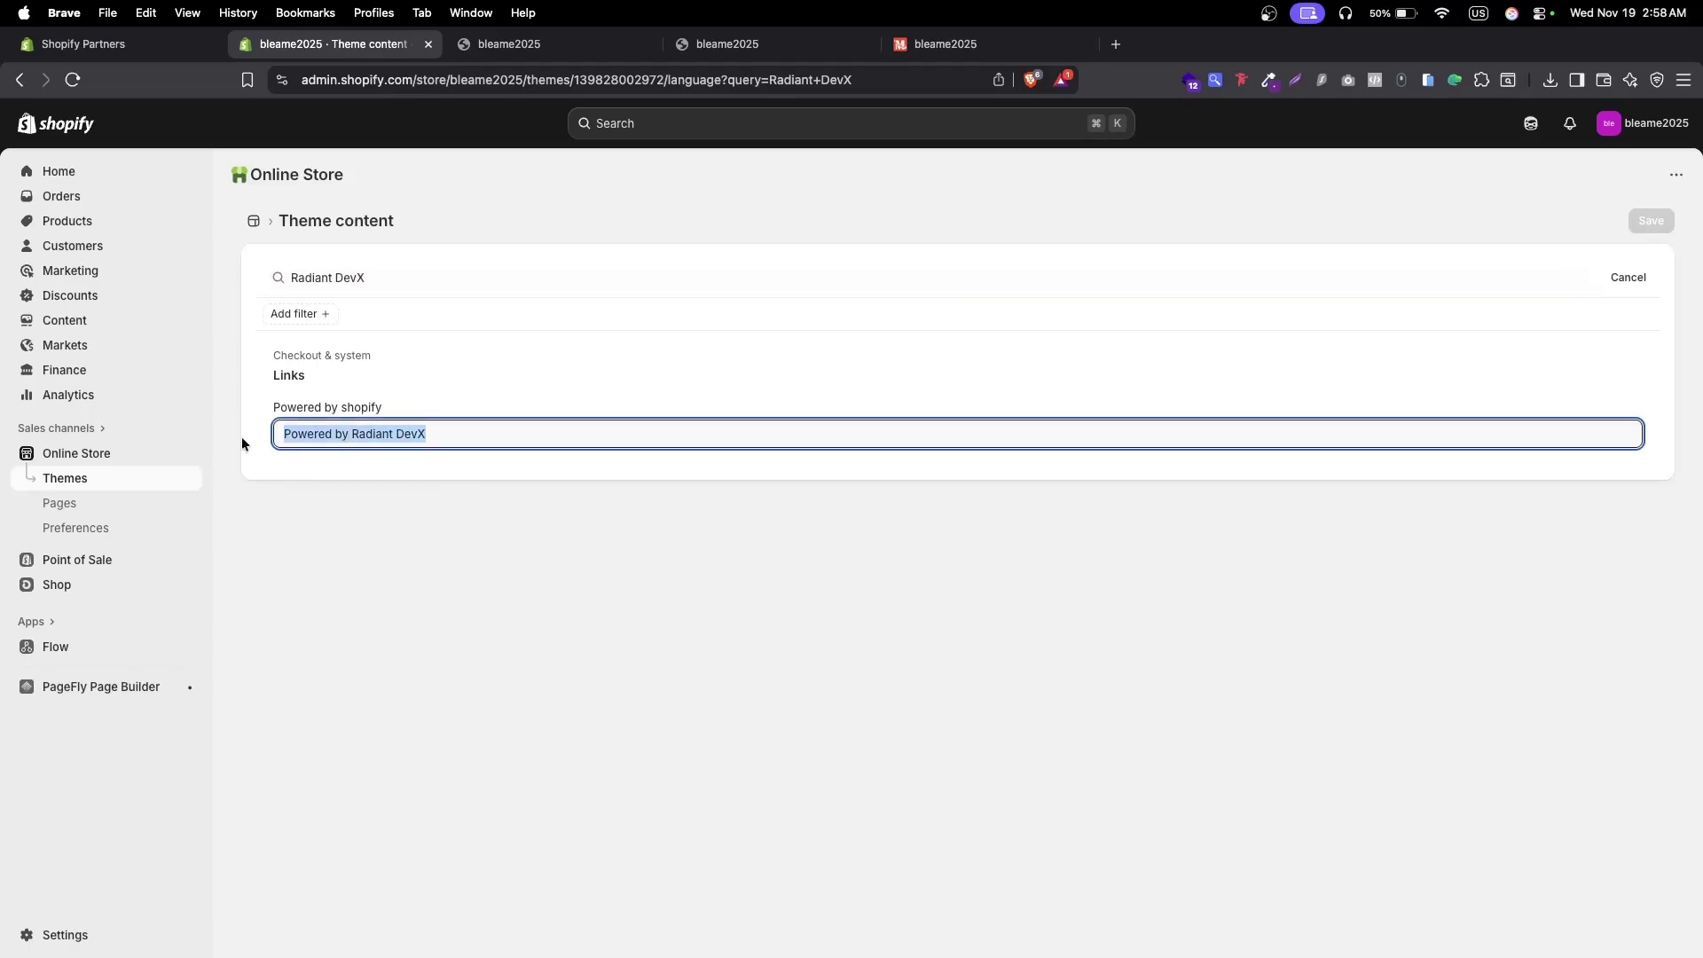
key(BackSpace)
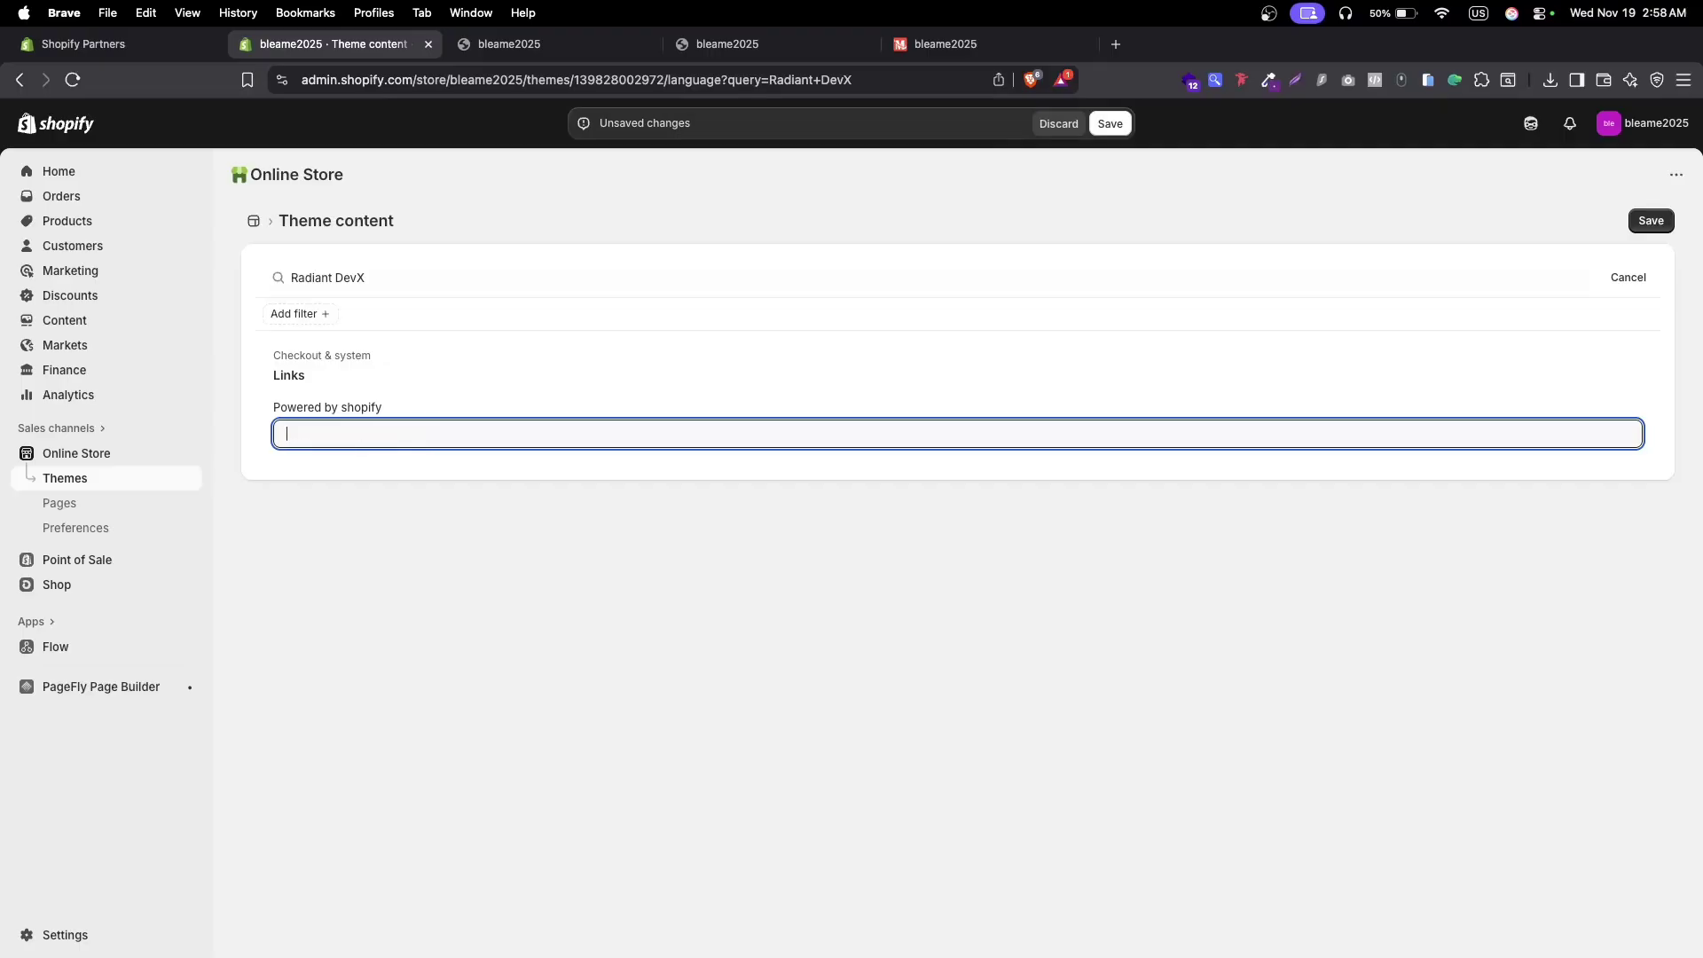
click(1110, 123)
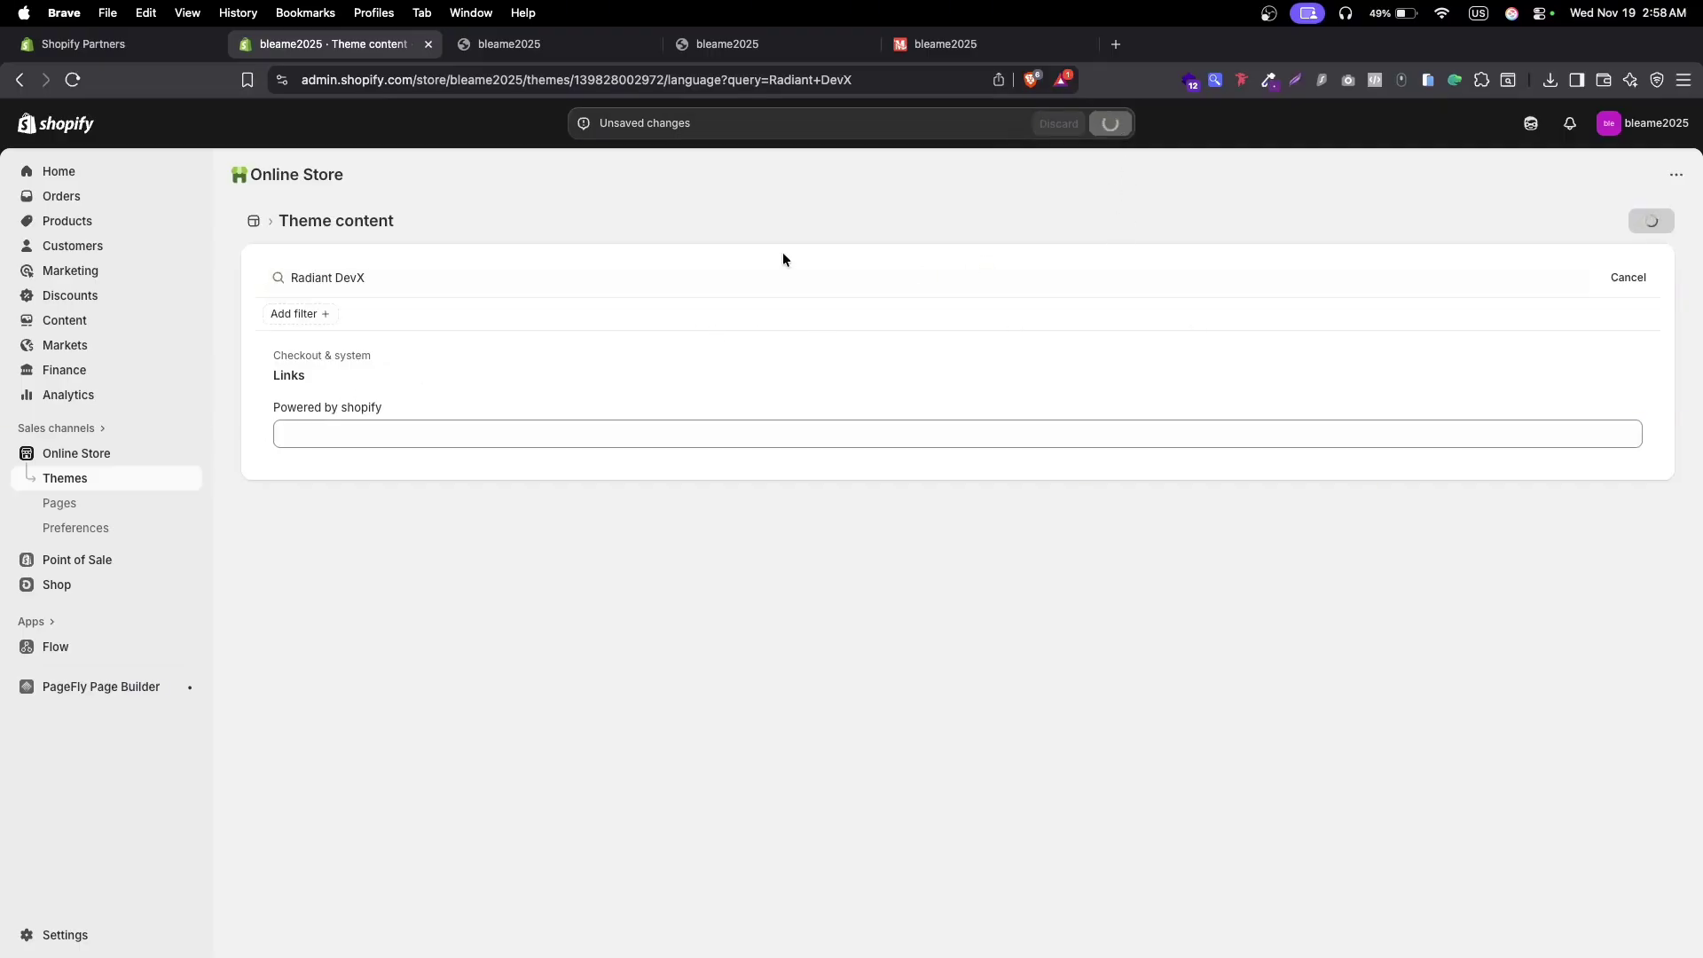
Step: Preview the current theme, hide the preview bar and check the copyright line in the store's footer
key(super+bracketleft)
click(1253, 611)
click(1133, 647)
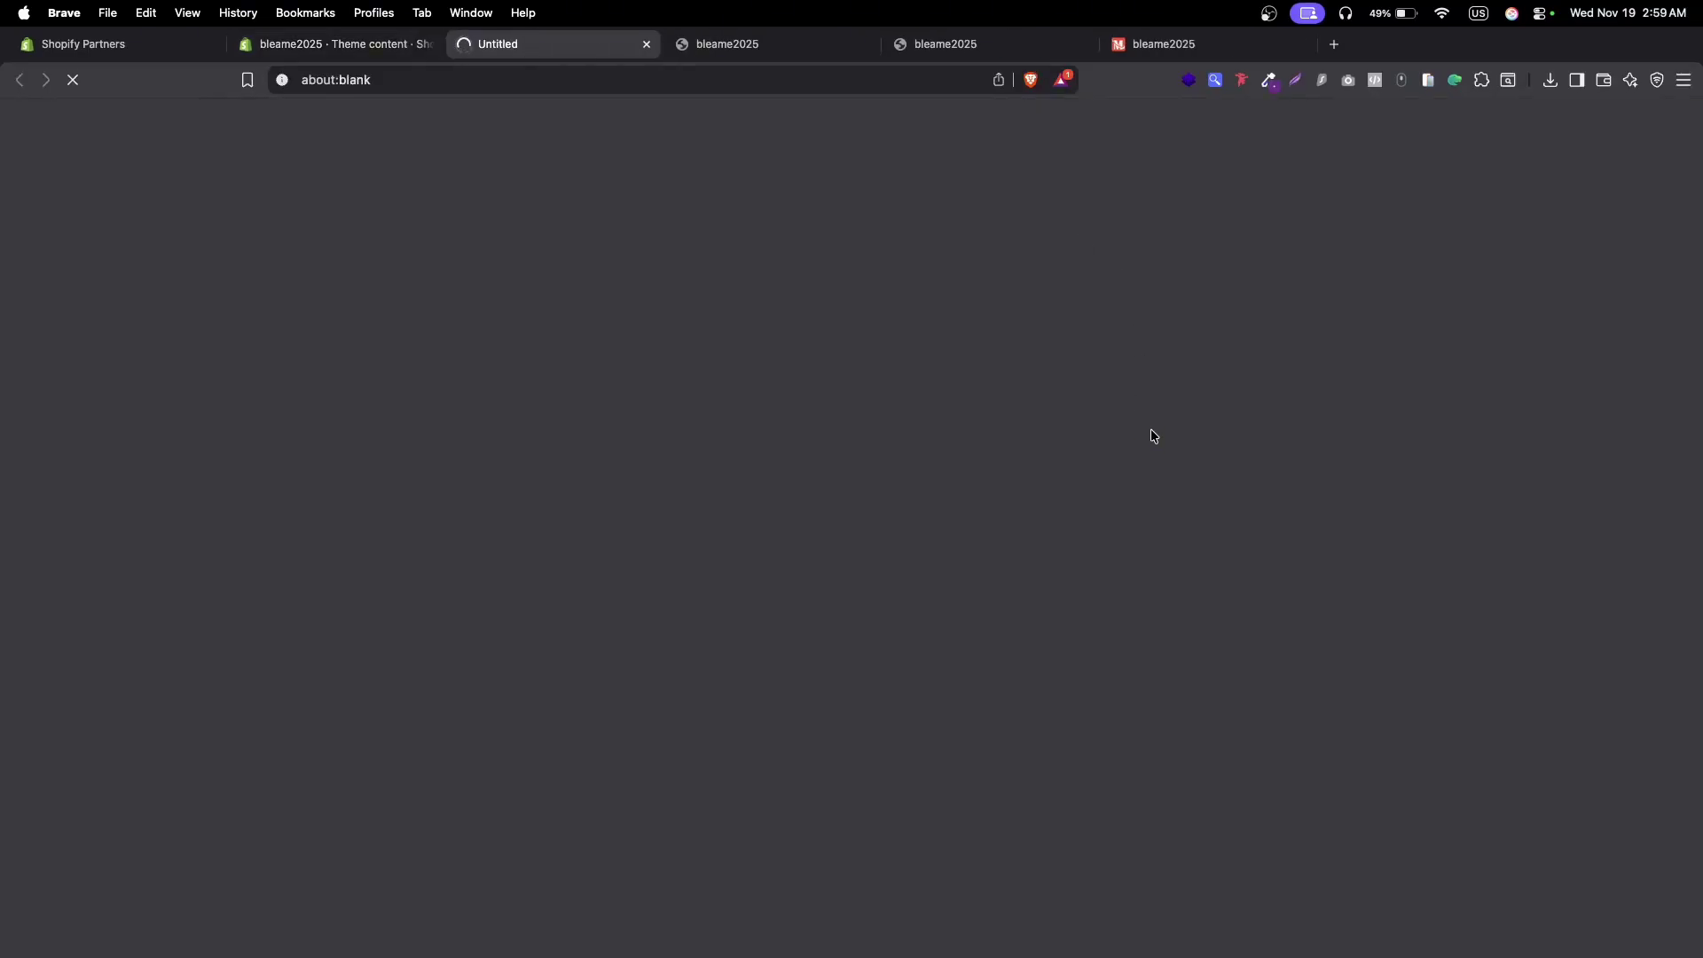
scroll(1164, 461, down, 20)
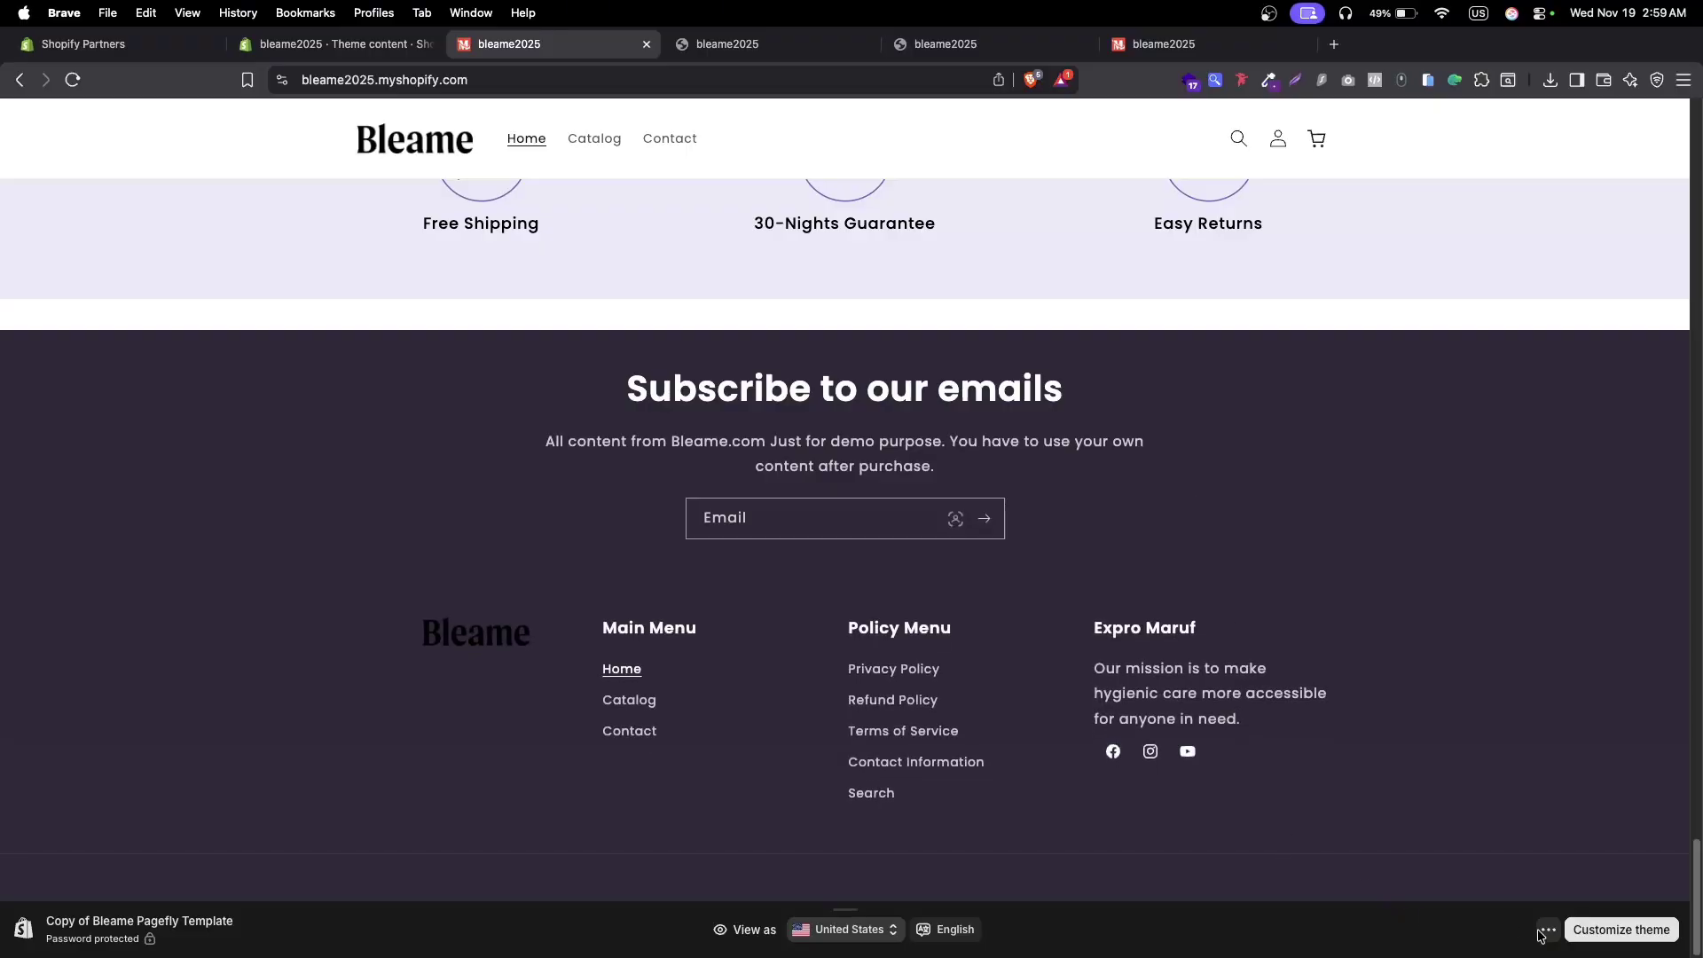
click(1547, 928)
click(1576, 871)
scroll(1258, 637, down, 20)
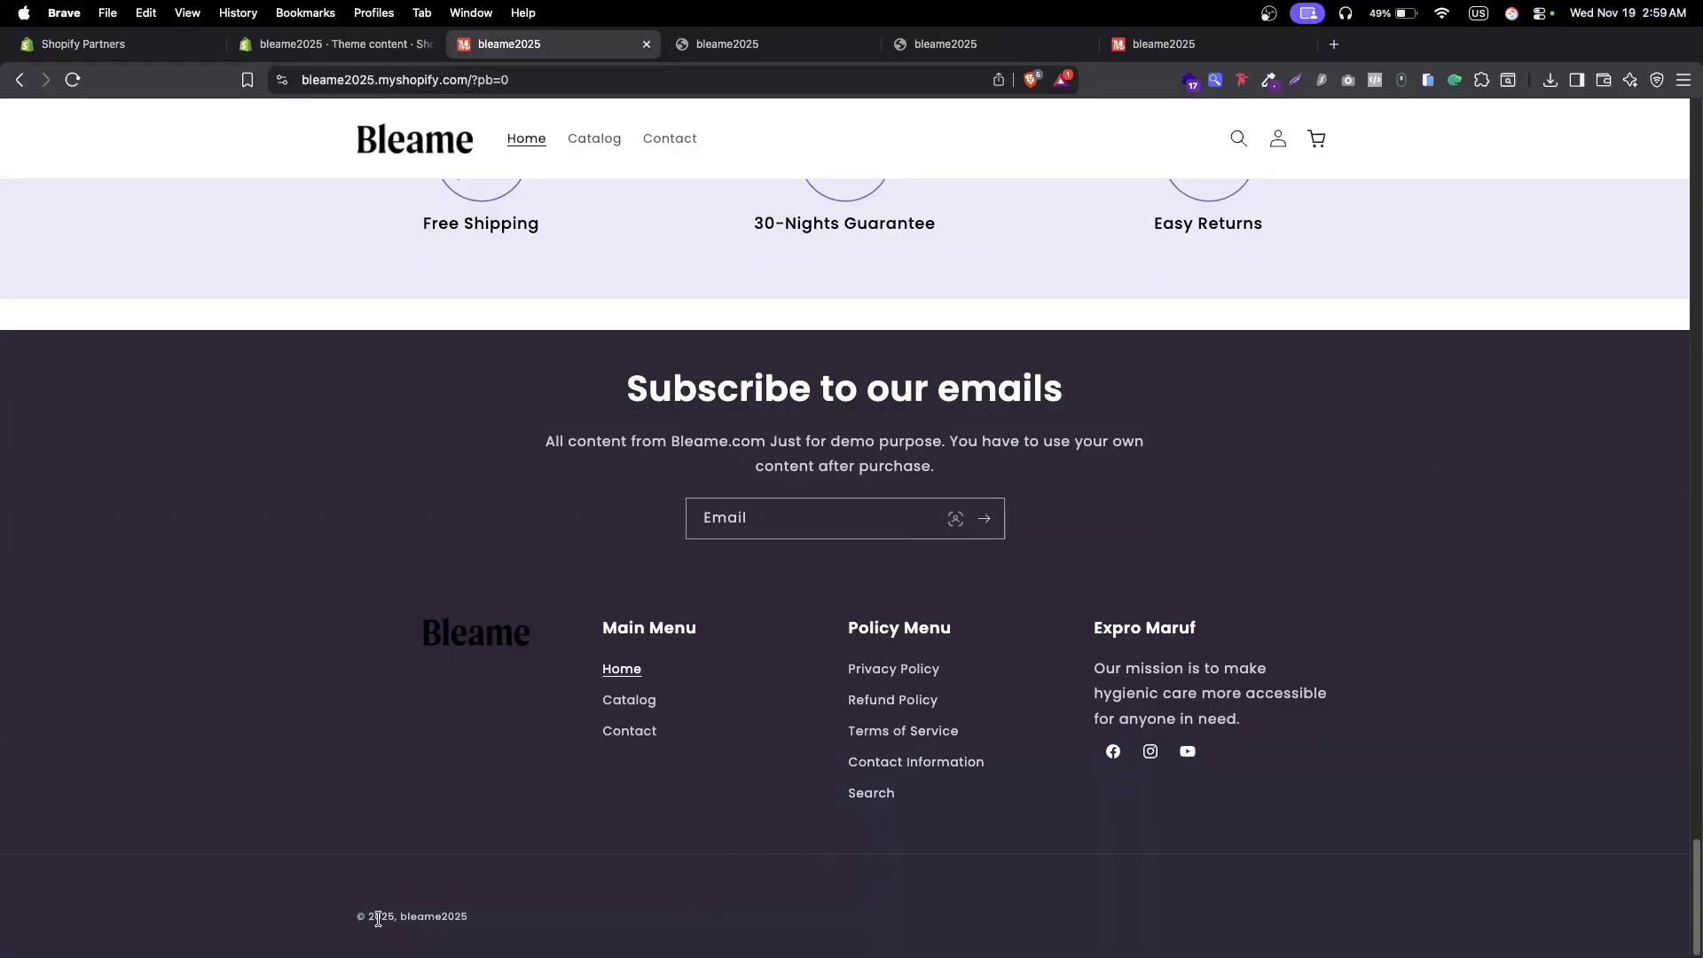
drag(357, 918, 548, 924)
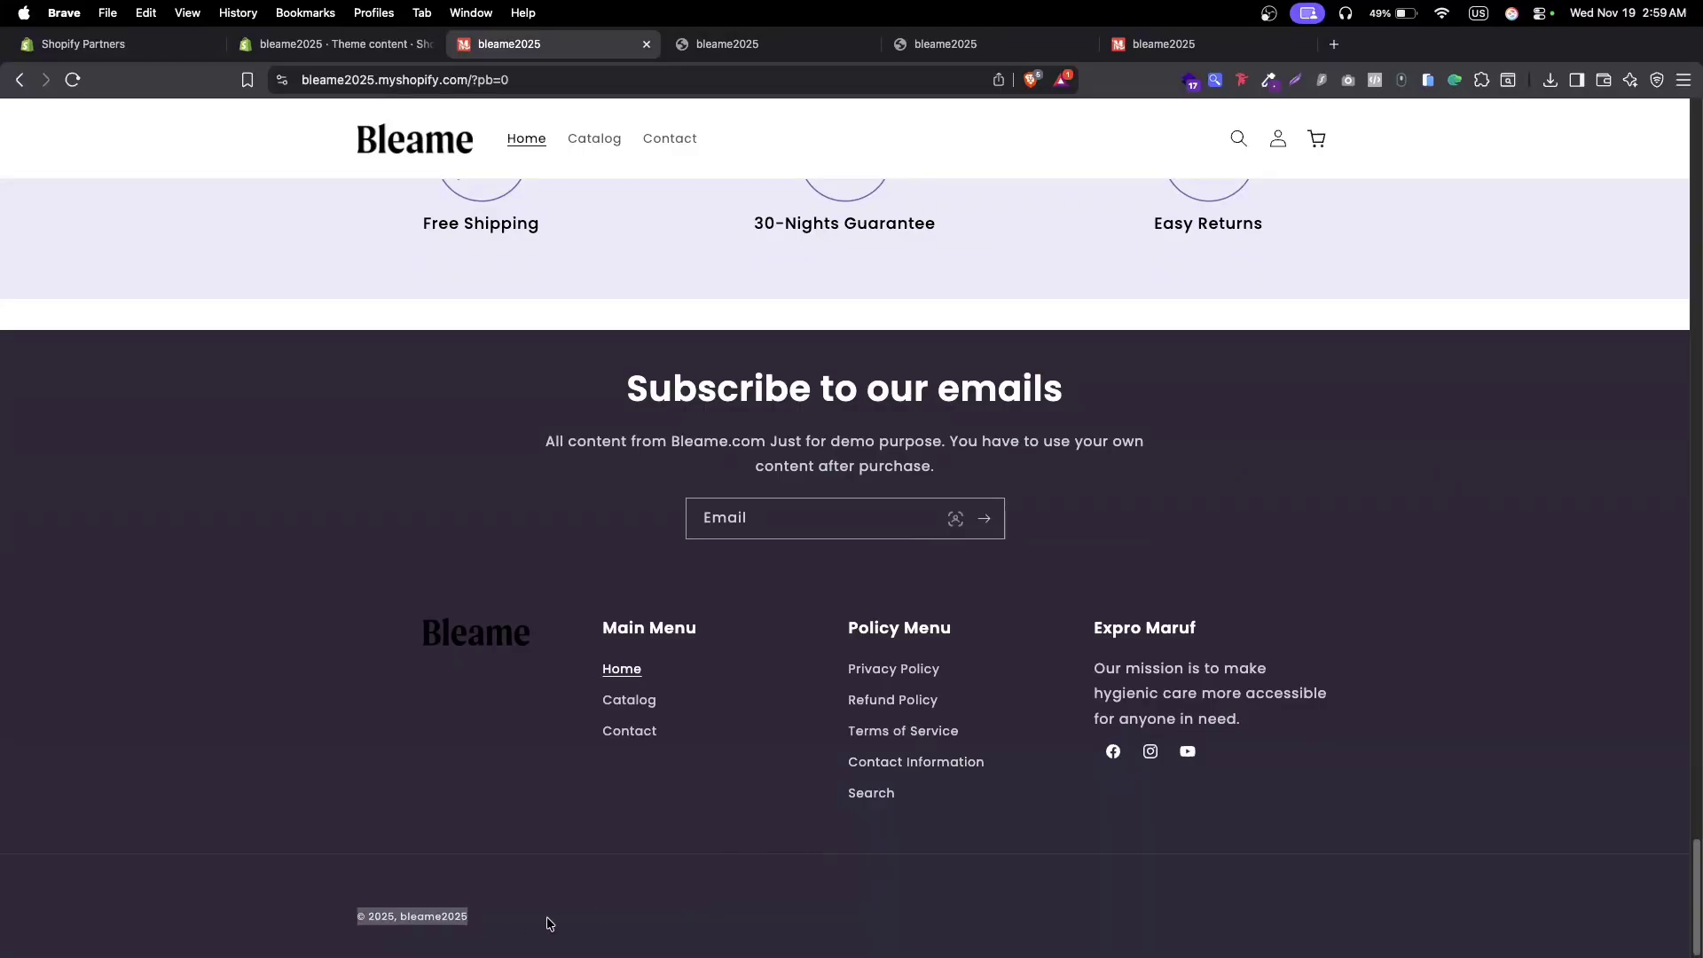
click(617, 899)
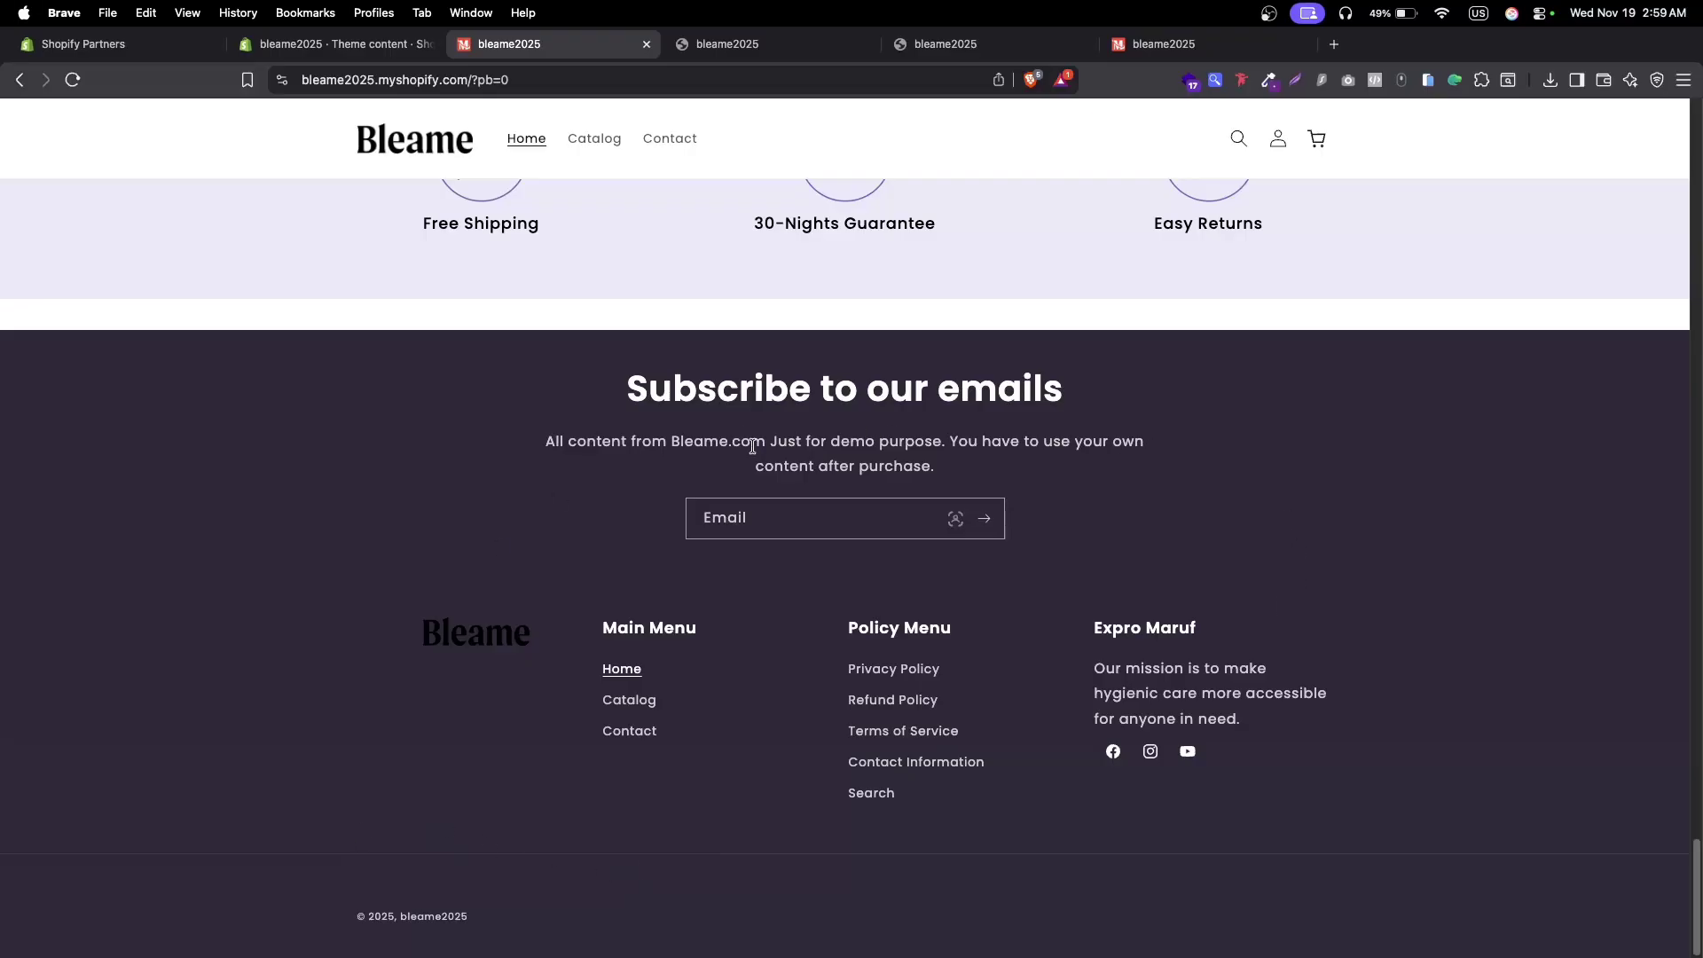
Step: Reopen the current theme's default theme content with its search field, and look over the previewed home page
click(333, 44)
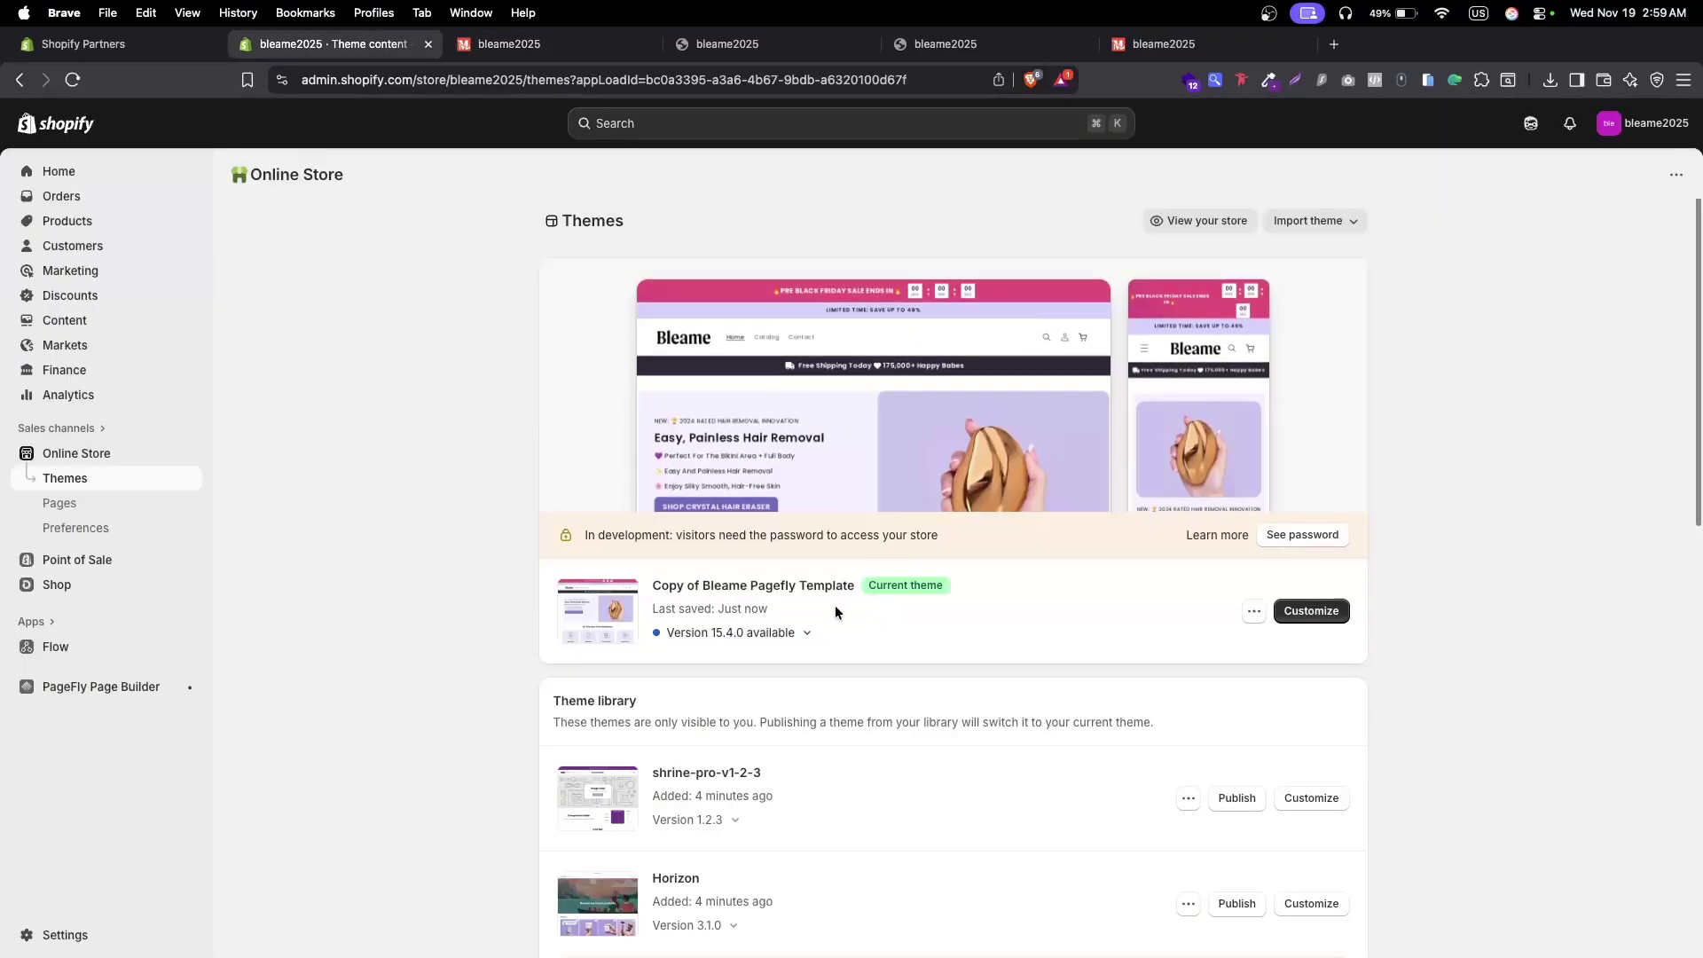
click(1252, 612)
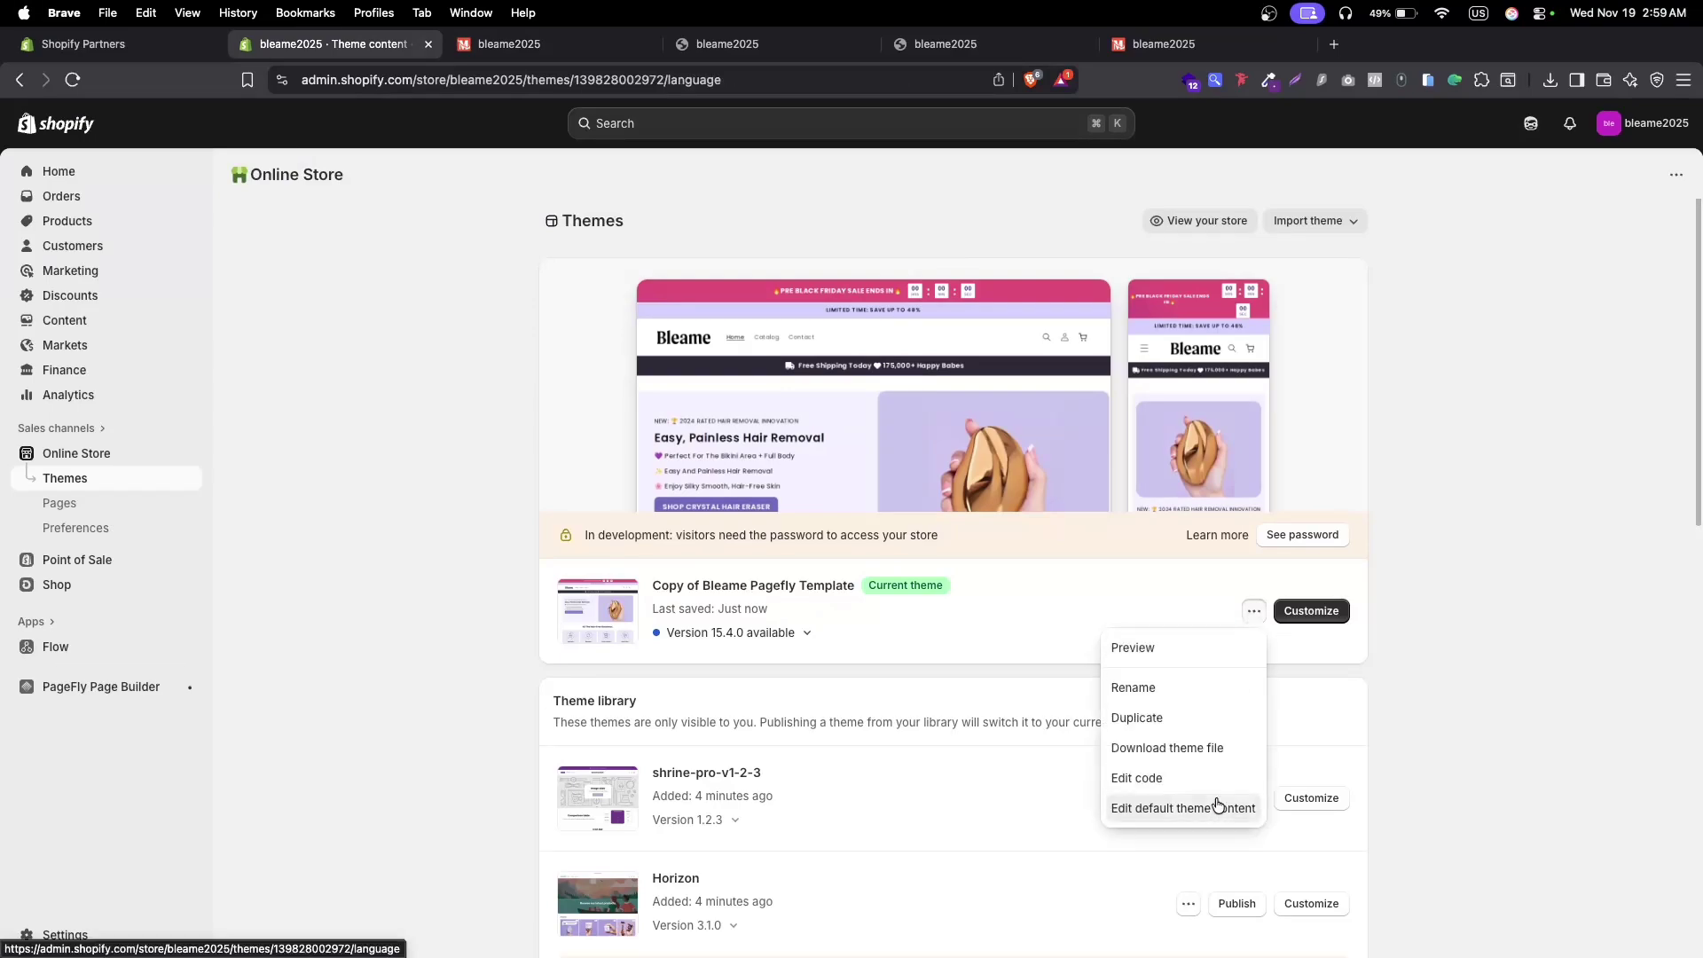
click(1216, 808)
click(591, 55)
scroll(1100, 439, up, 10)
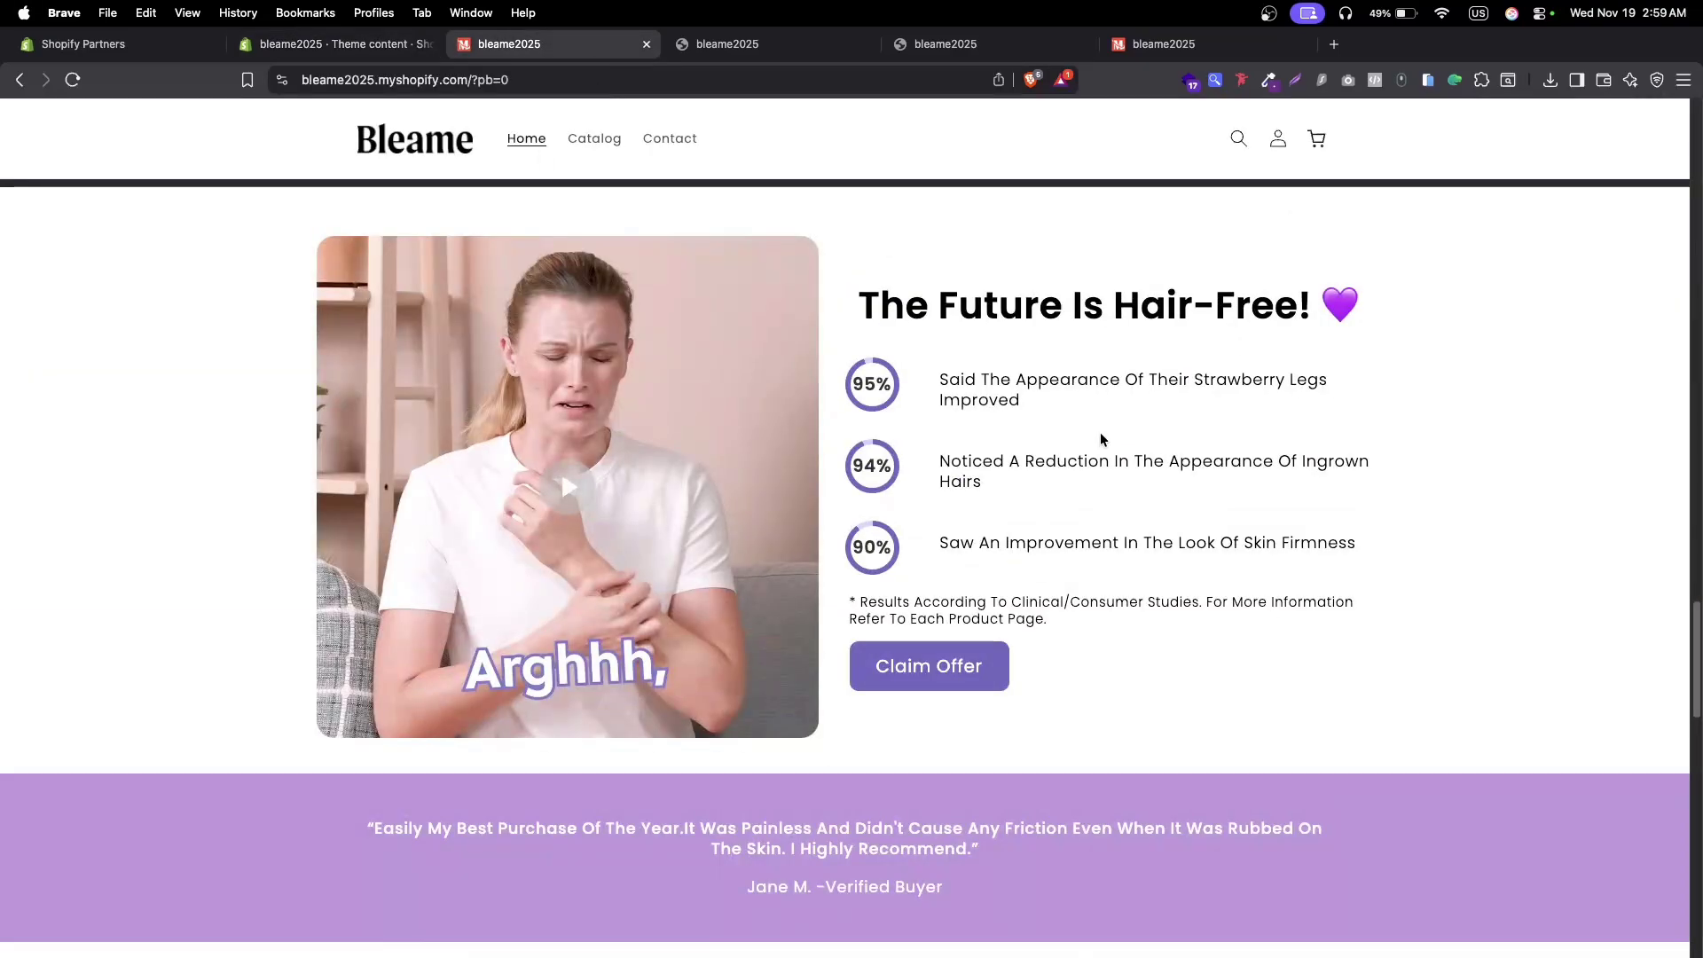
scroll(1073, 470, up, 15)
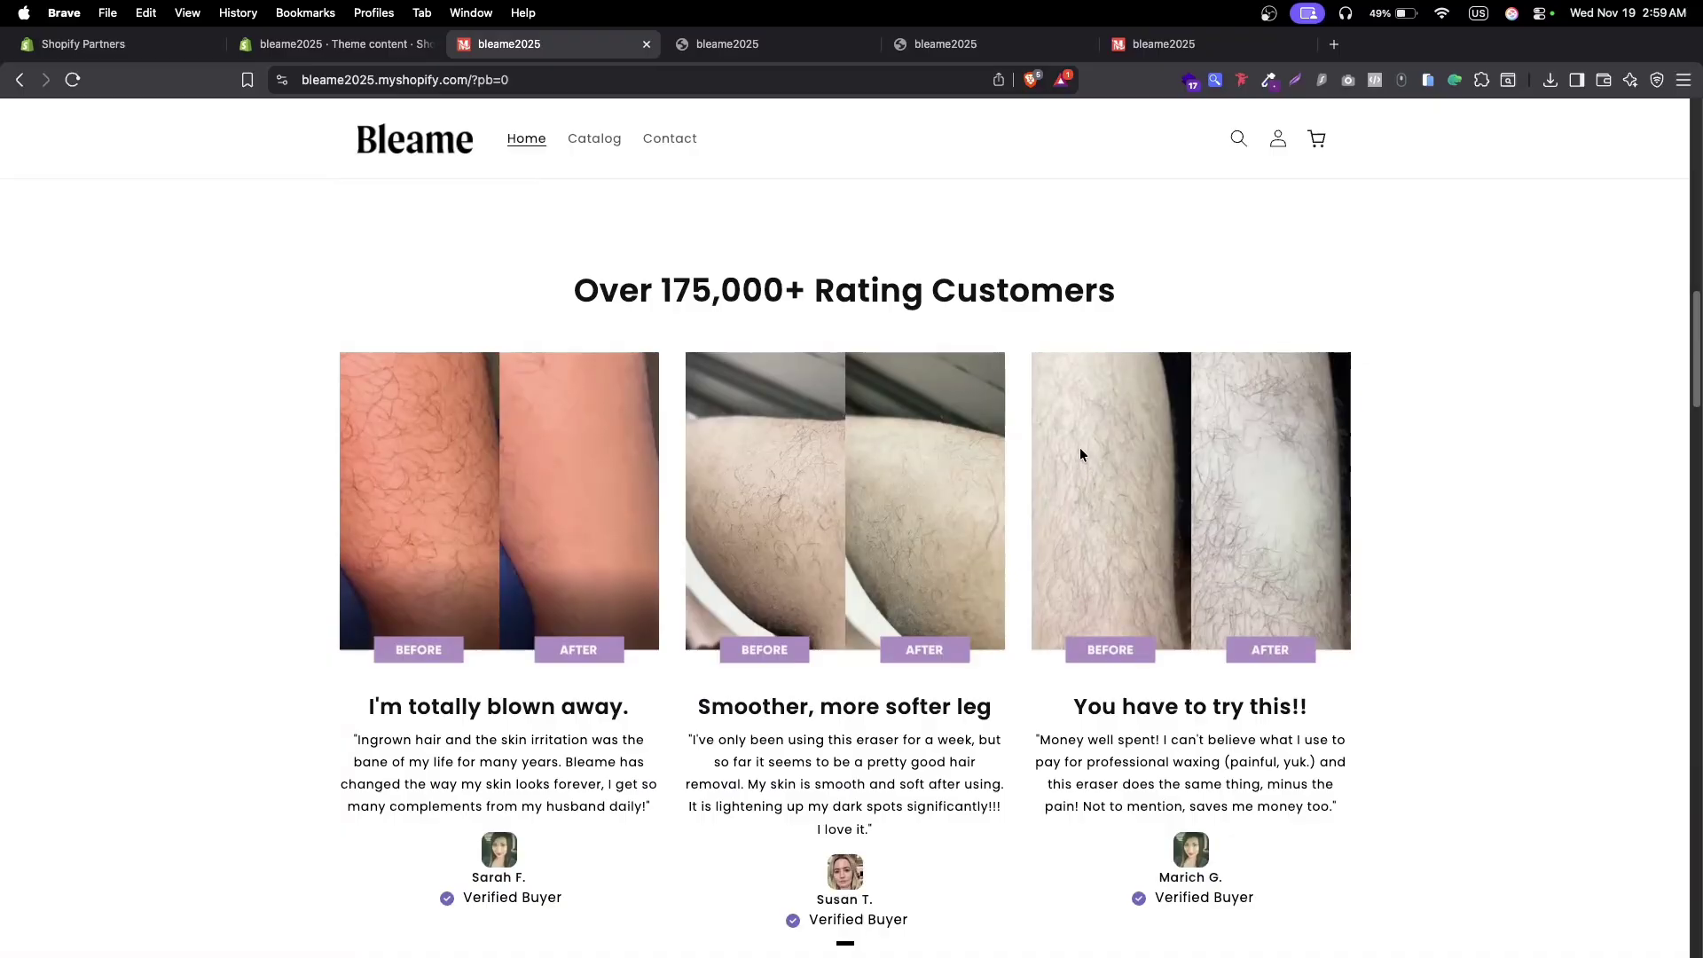
scroll(1078, 447, down, 10)
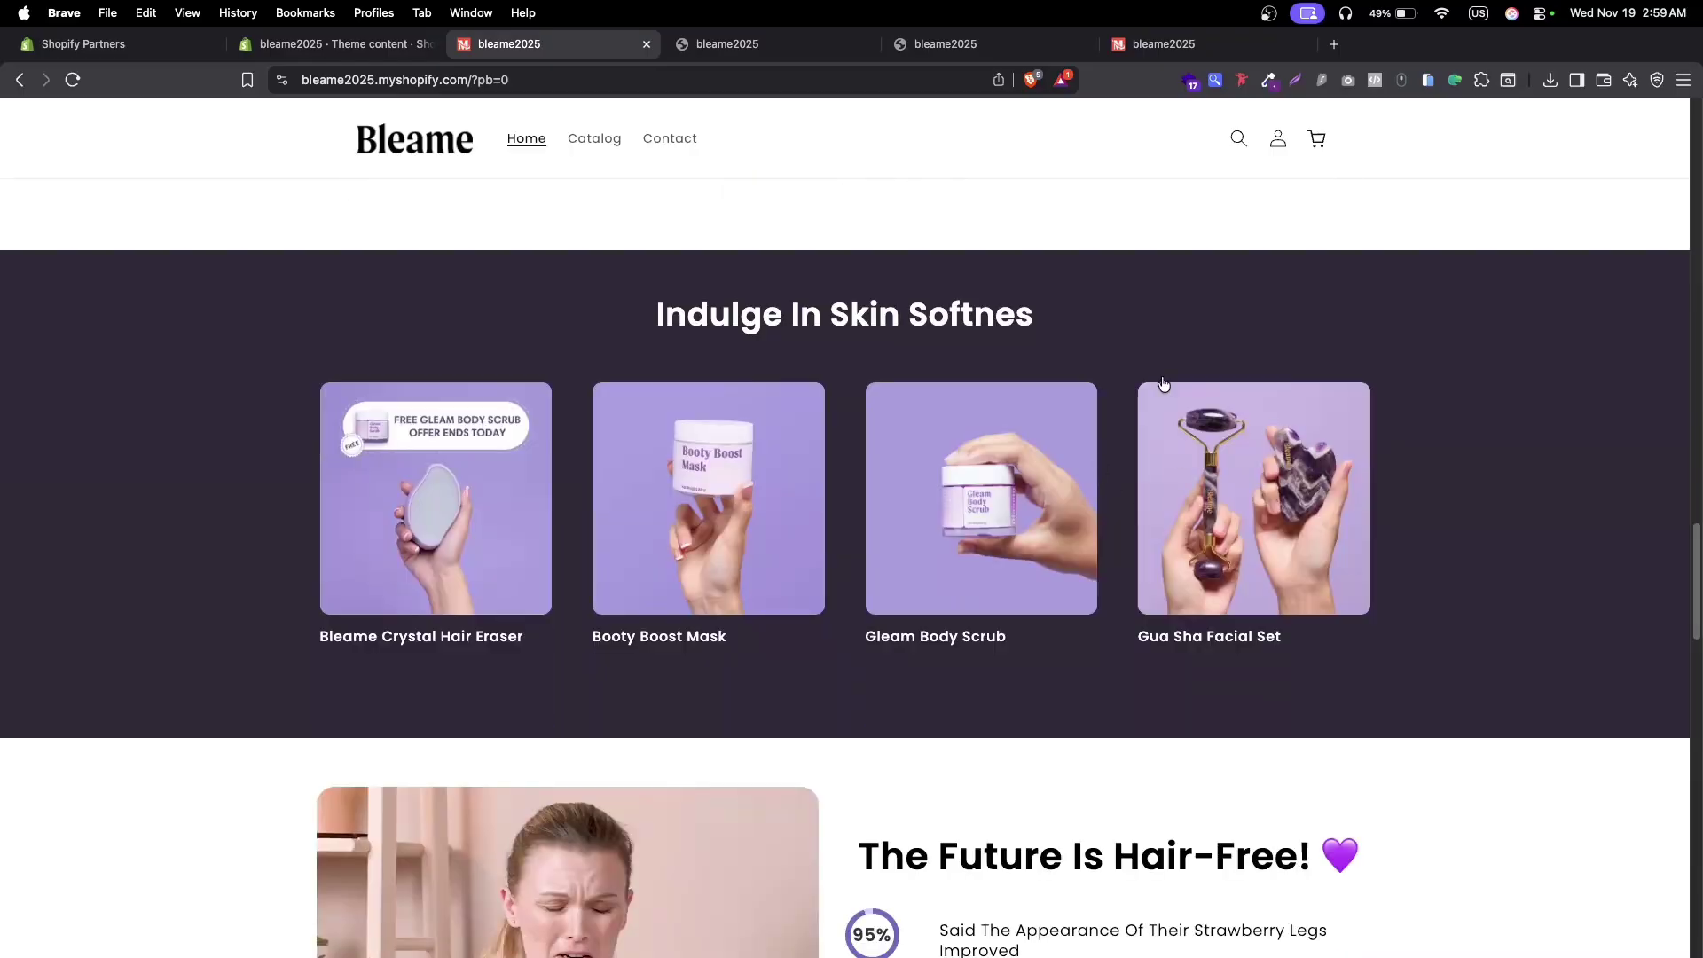
scroll(1200, 400, down, 3)
key(ctrl+shift+Tab)
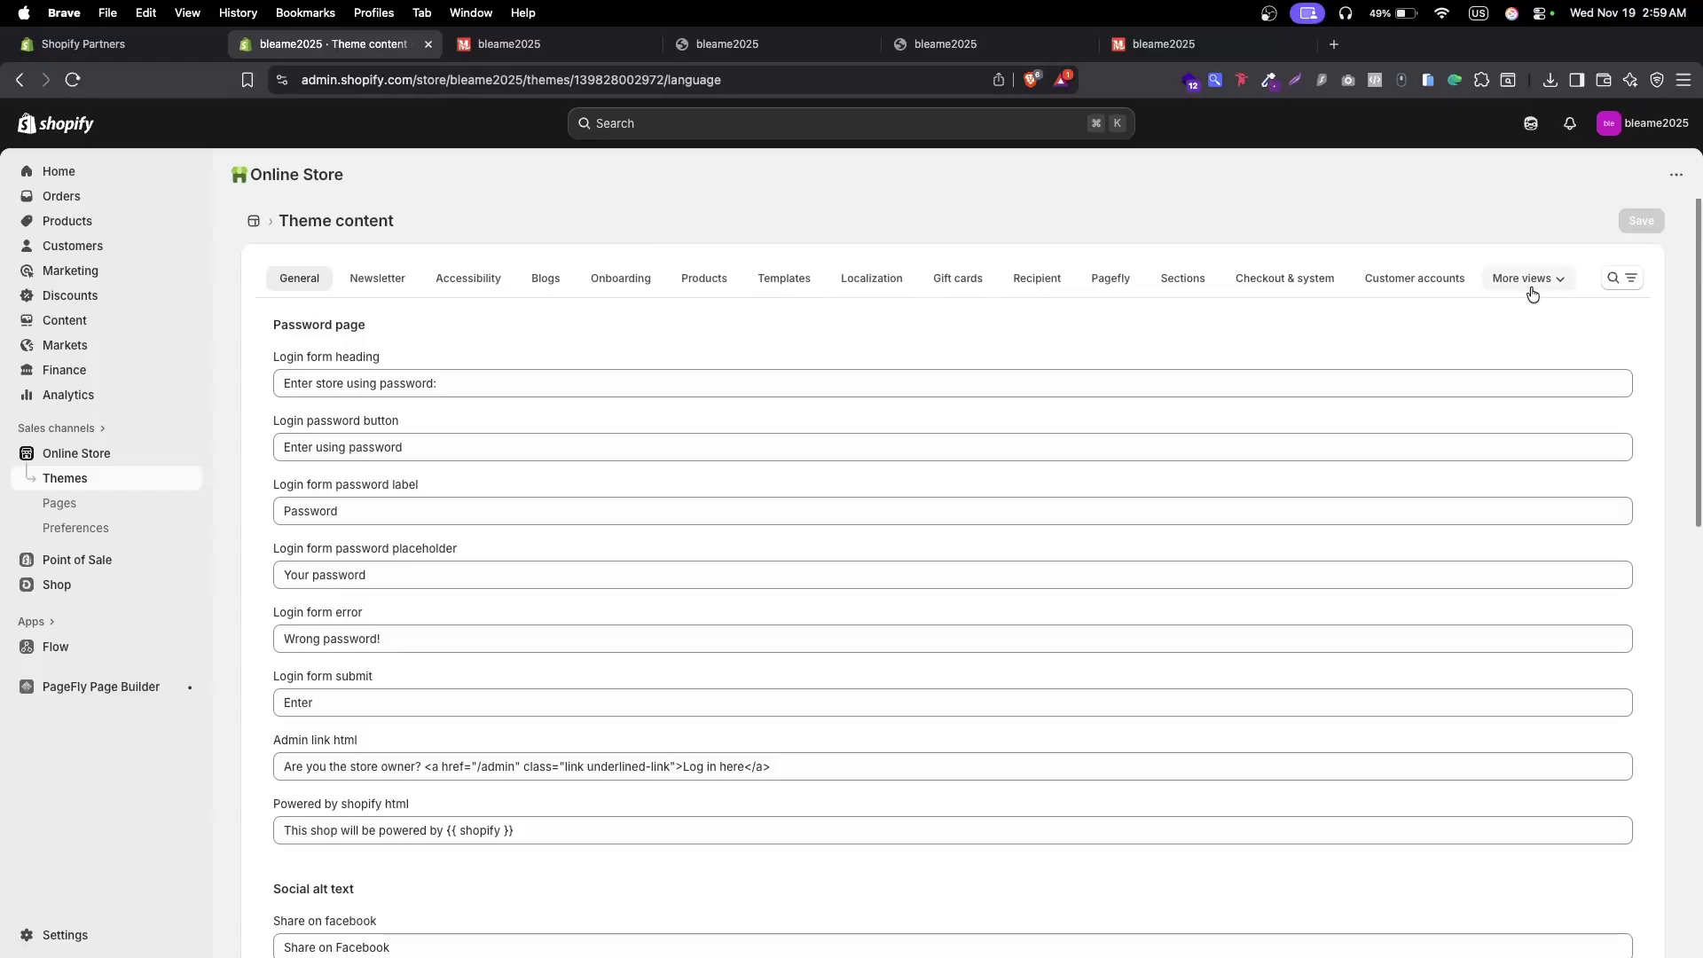
click(1613, 278)
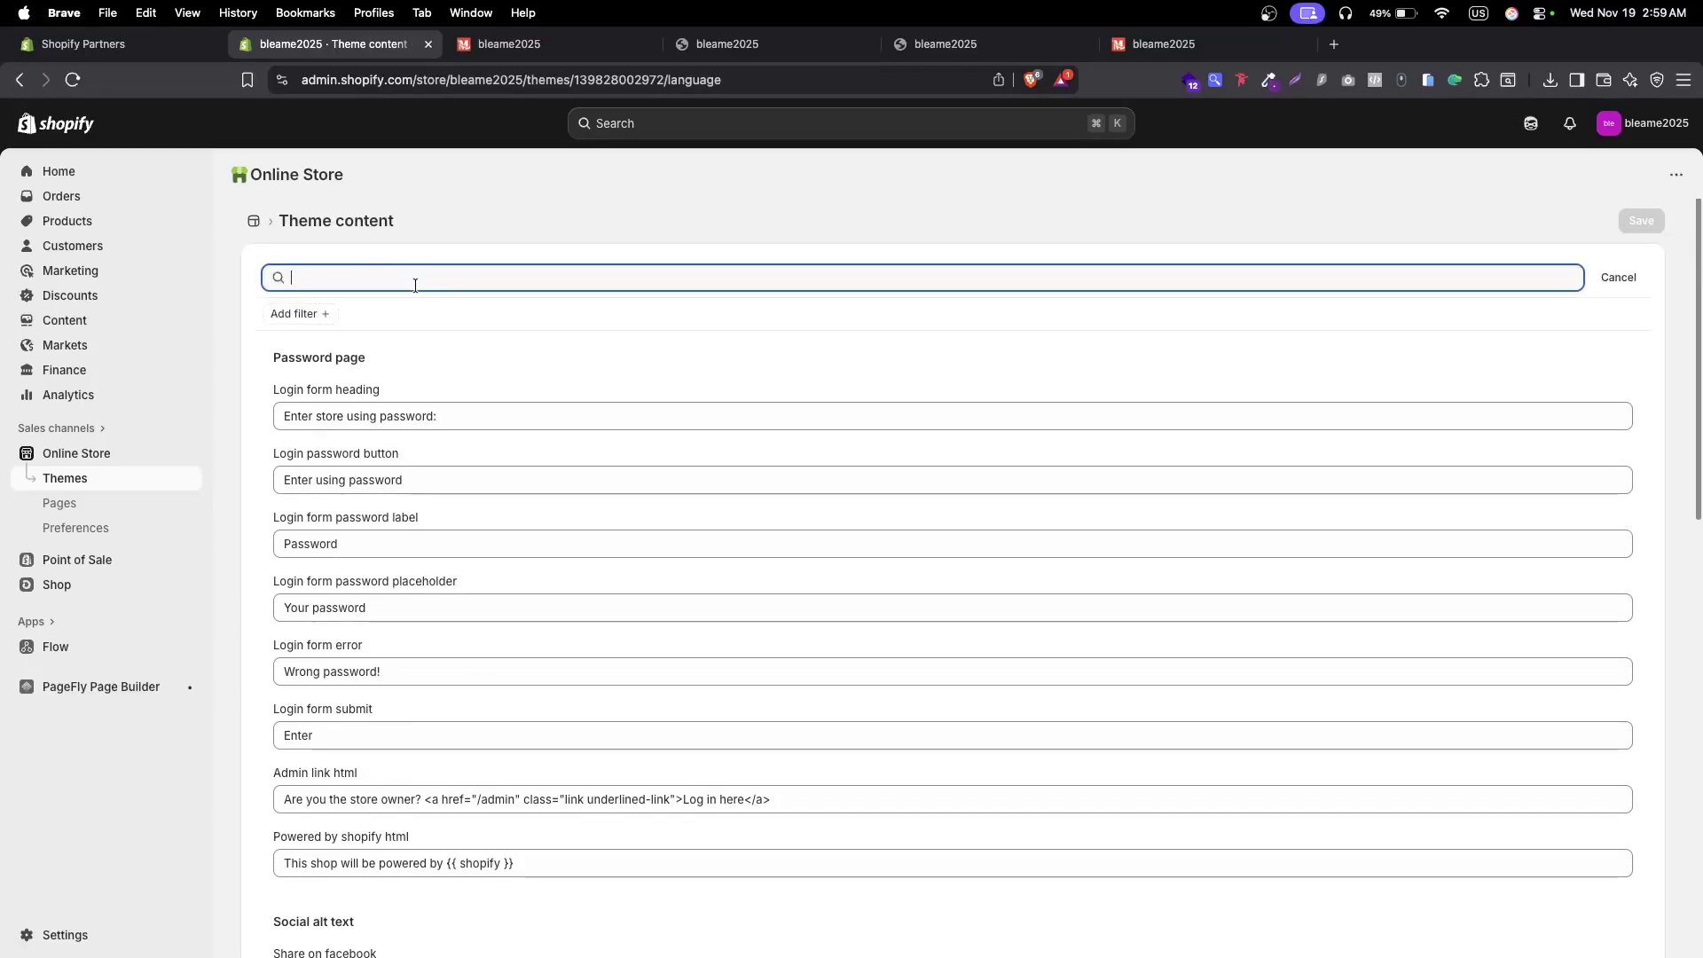
click(530, 46)
key(ctrl+shift+Tab)
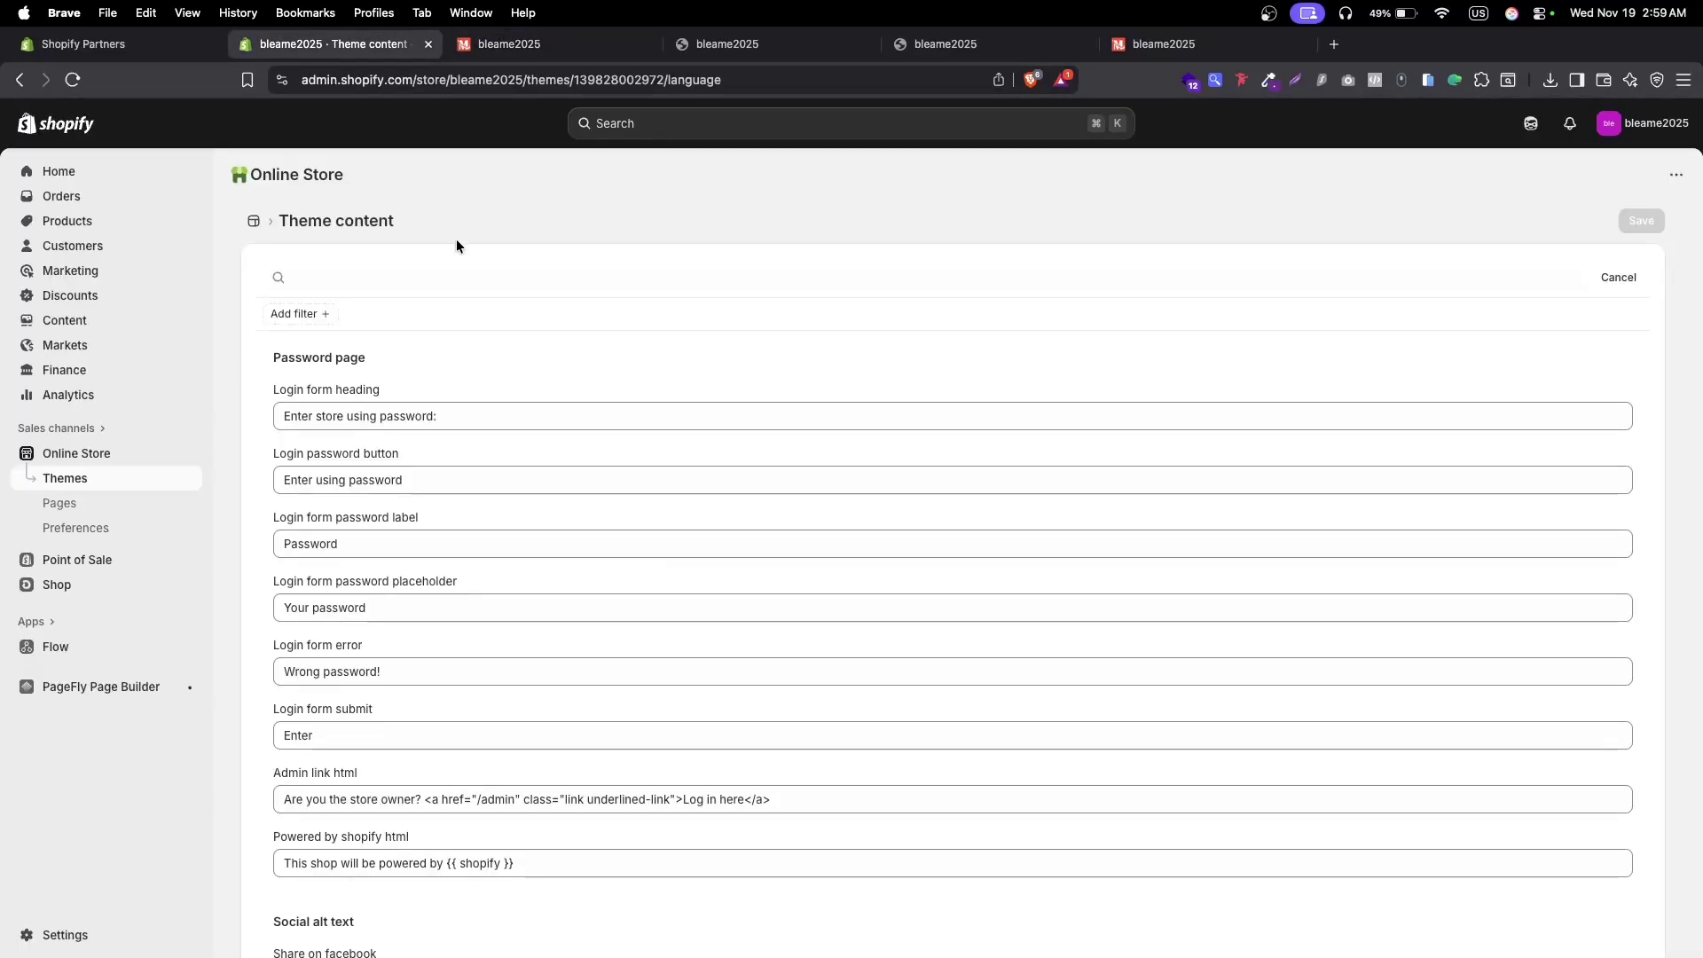
Step: Open the Horizon theme from the theme library for customization and examine its home page footer
click(80, 476)
scroll(1379, 392, down, 3)
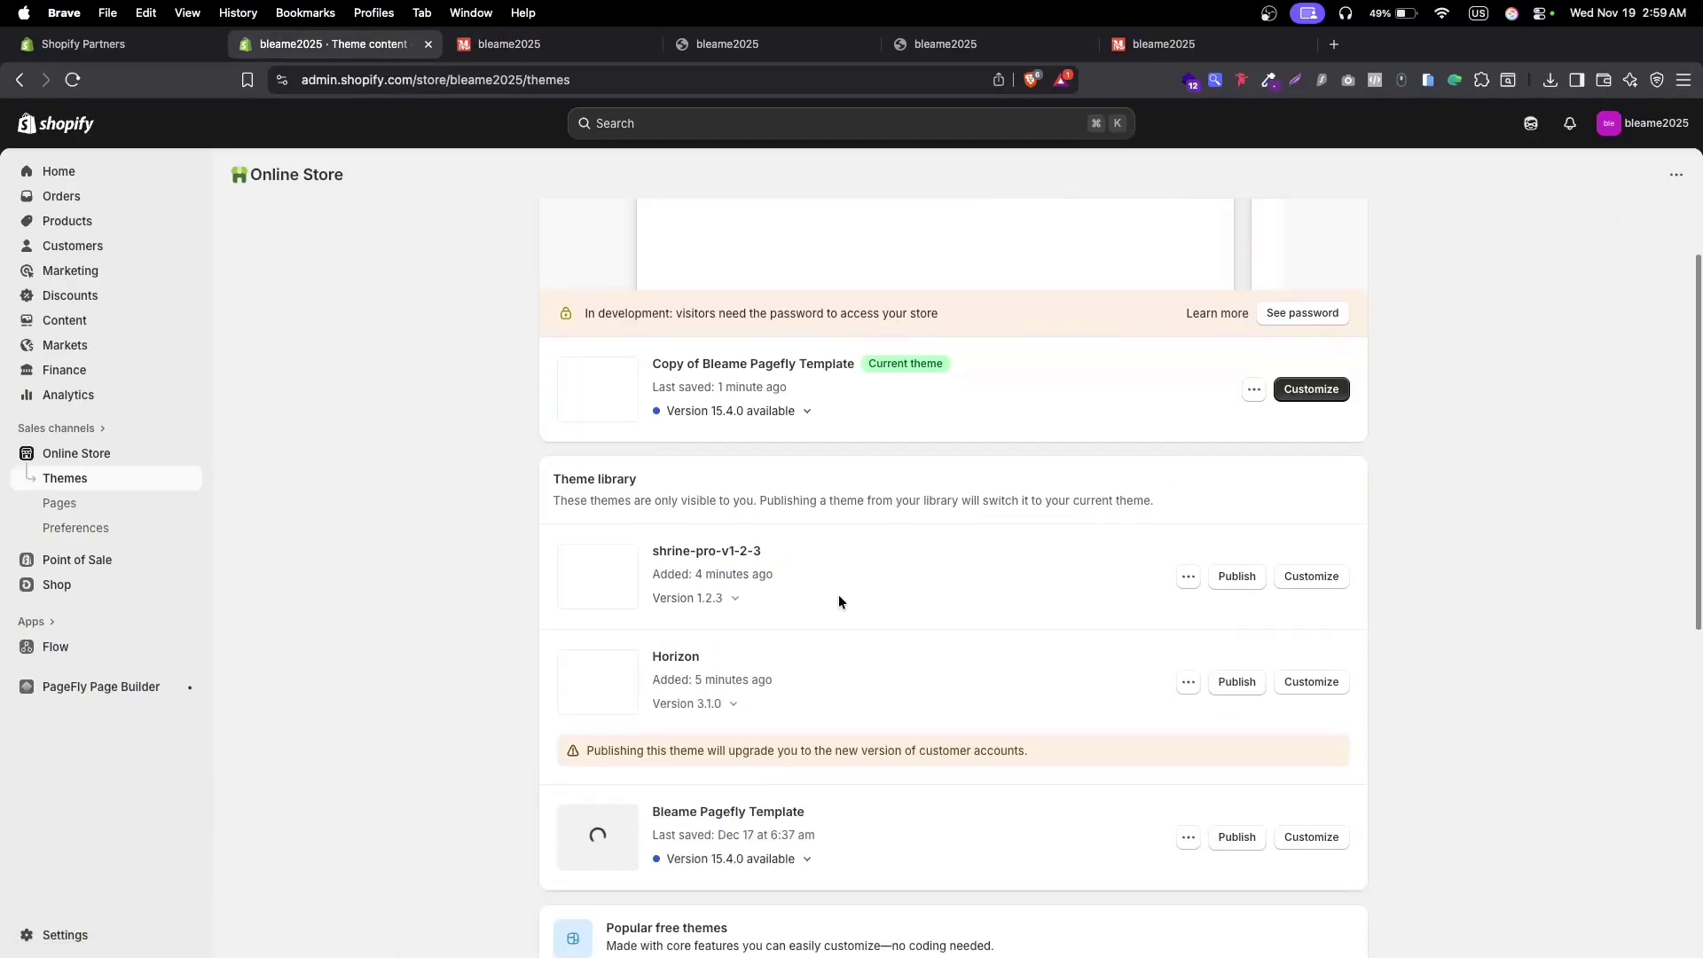
scroll(658, 657, up, 3)
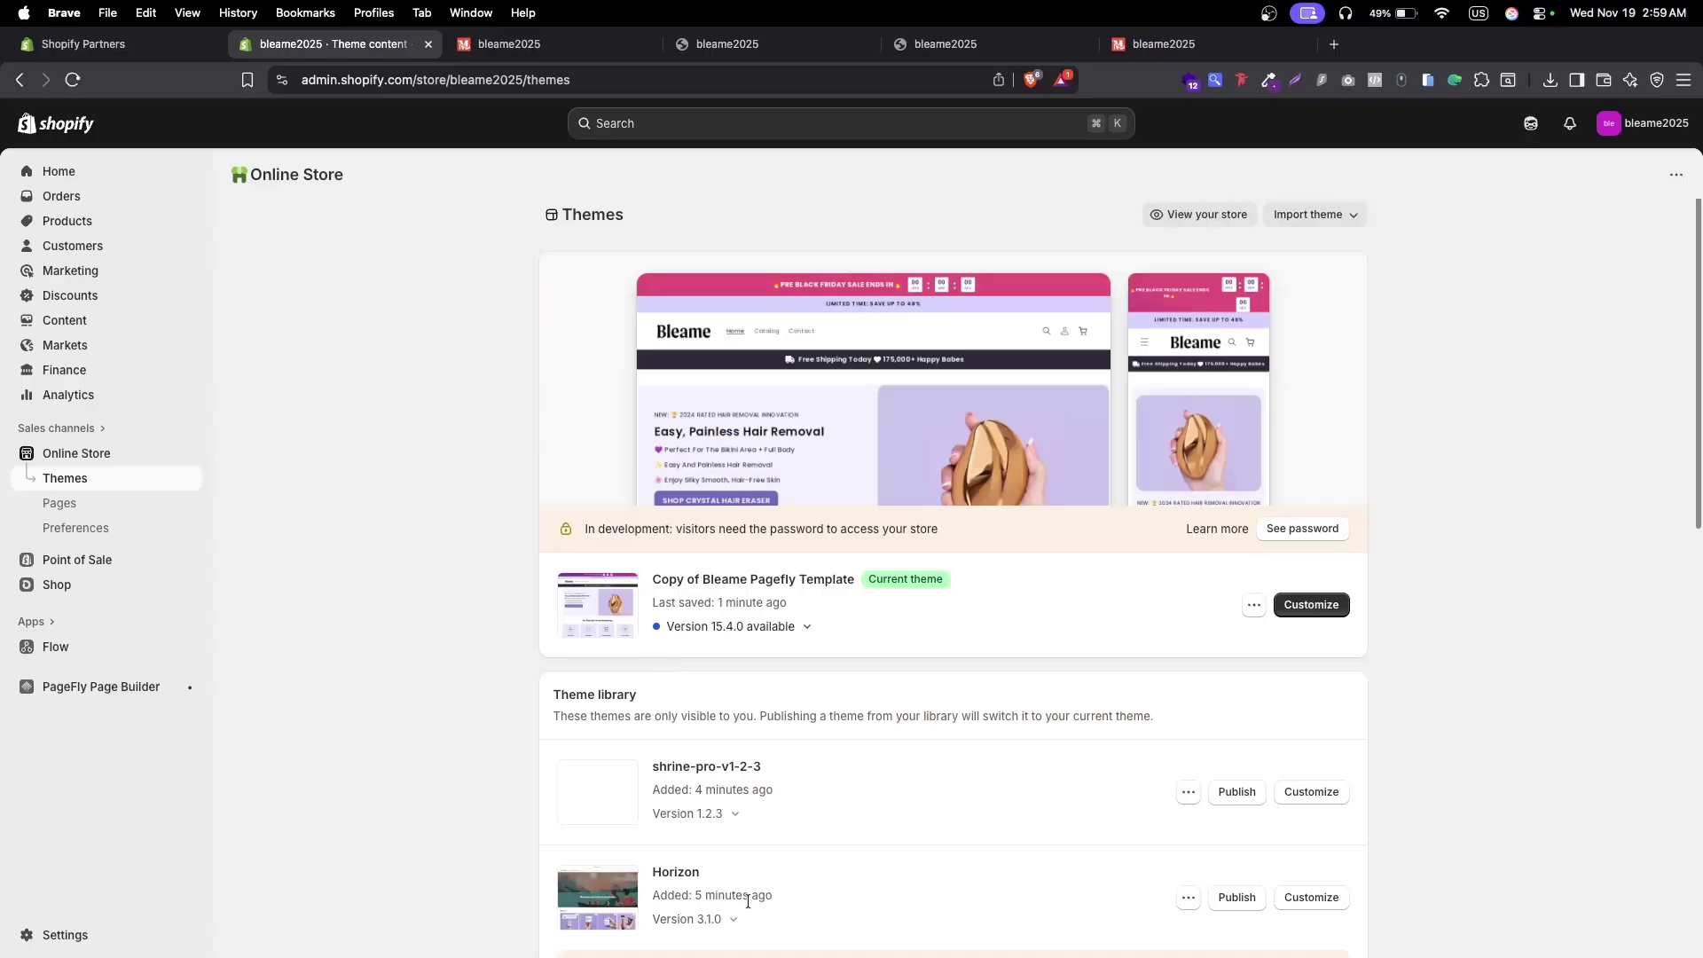
click(1307, 899)
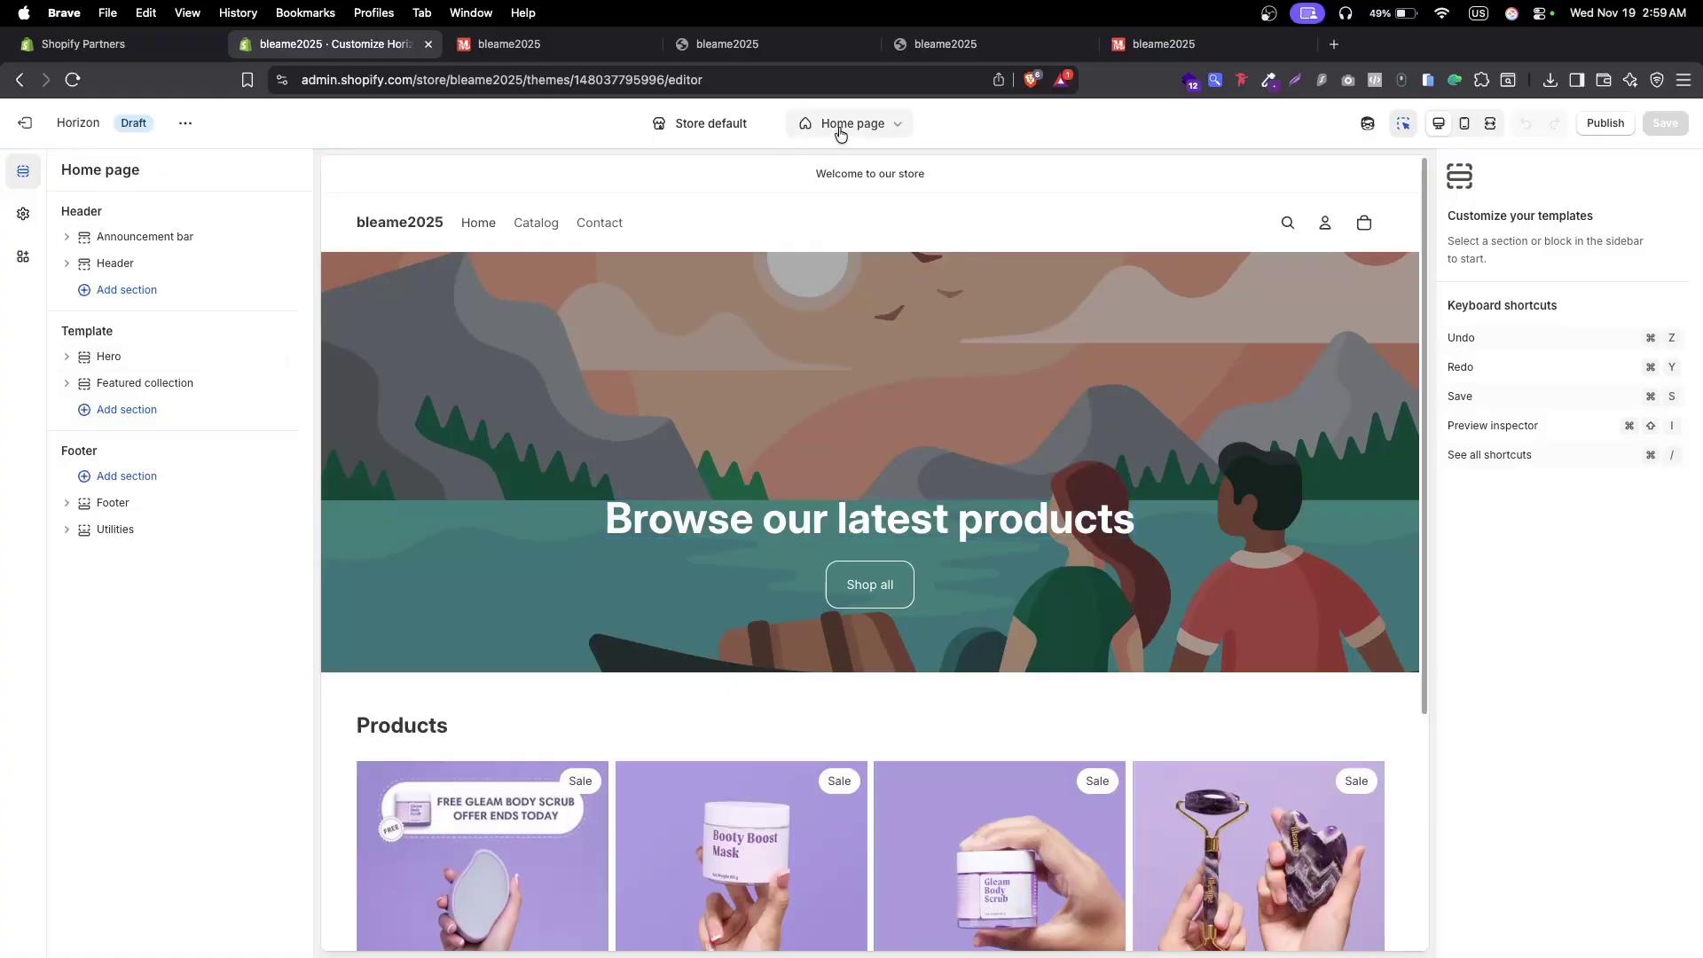
scroll(827, 611, down, 4)
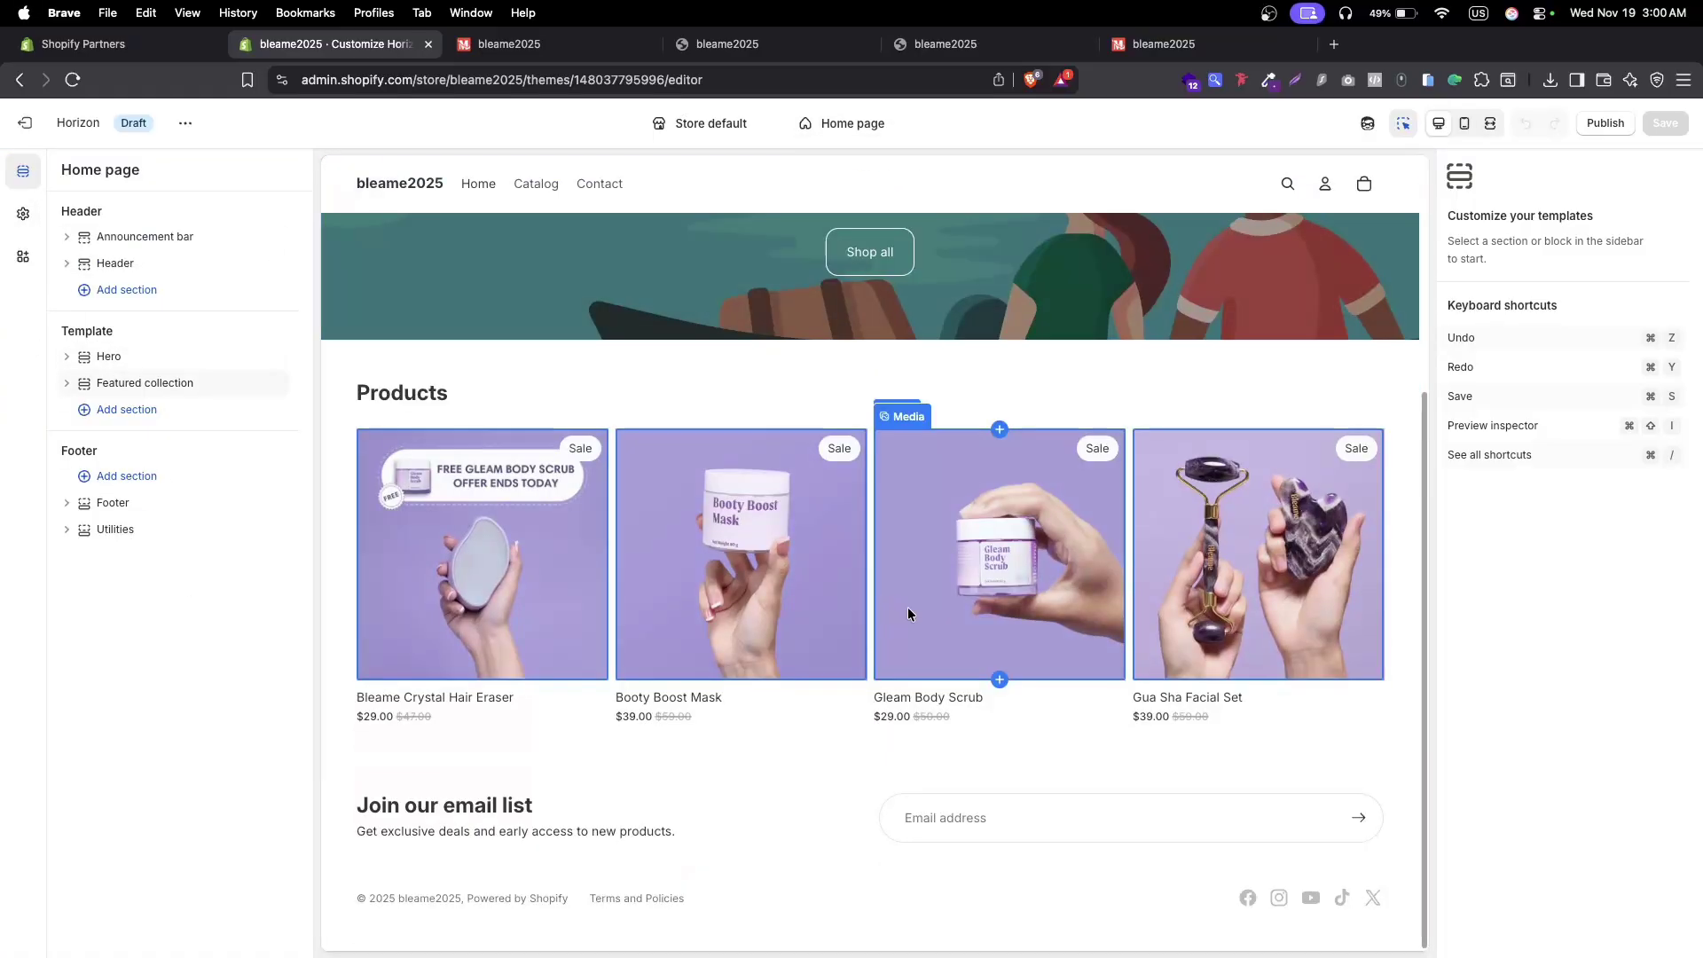
Step: Turn off the "Powered by Shopify" text in the Horizon footer's Copyright block and save the theme
click(533, 900)
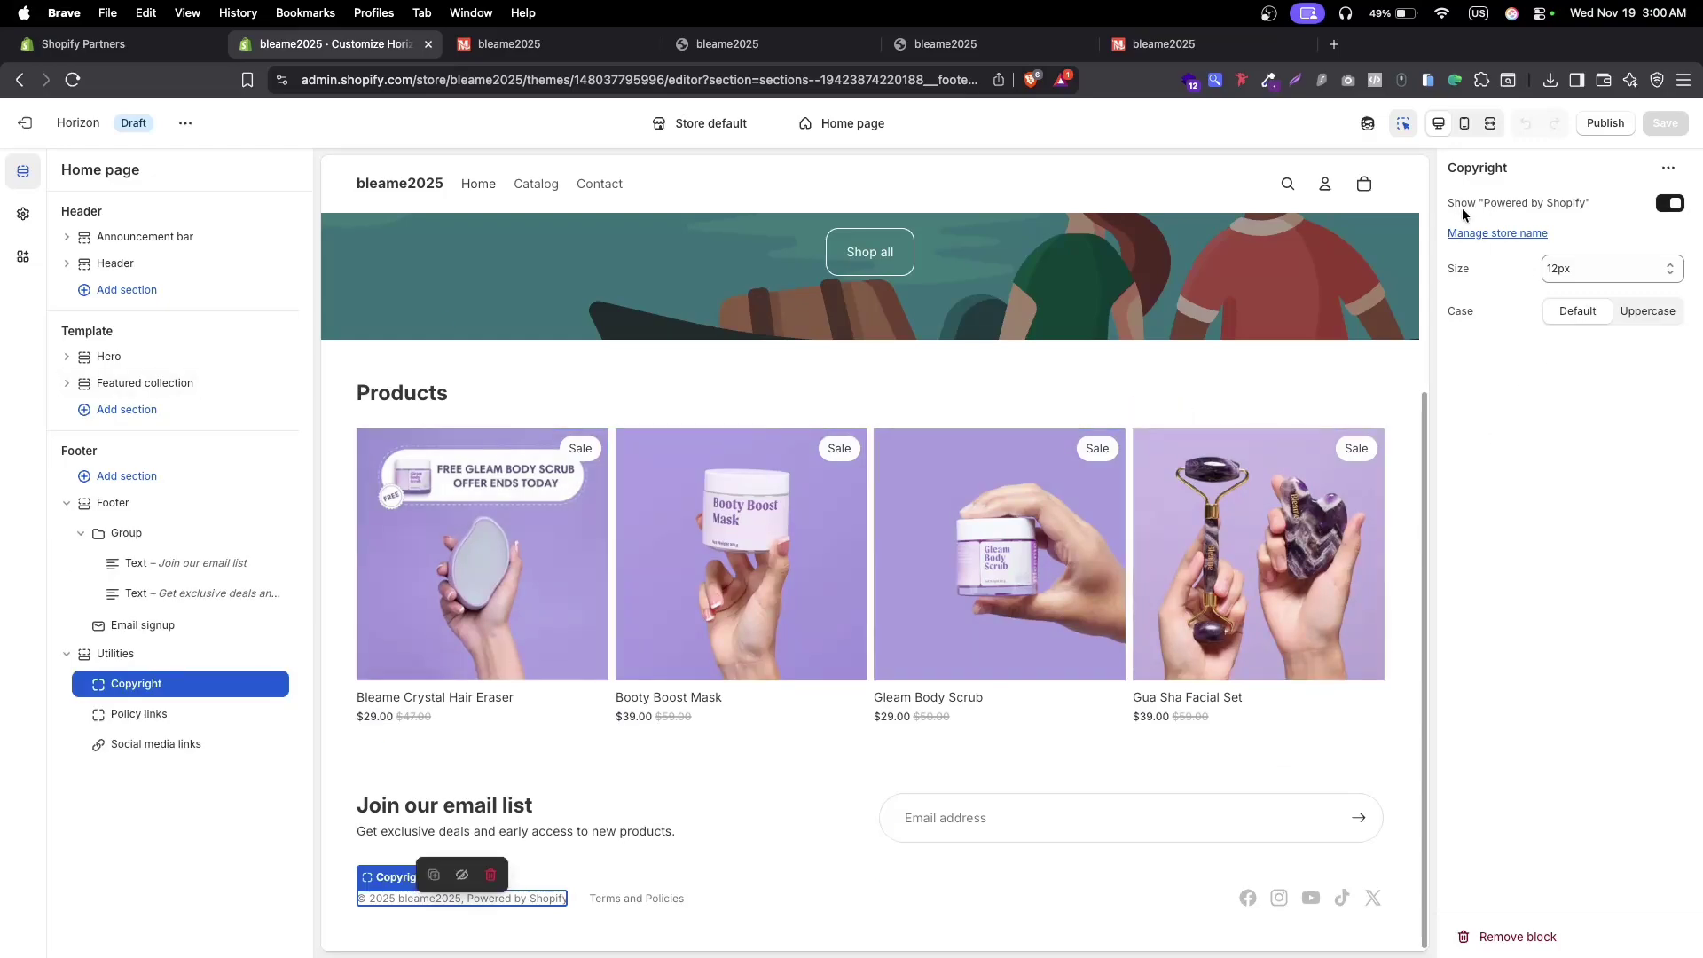
click(1670, 204)
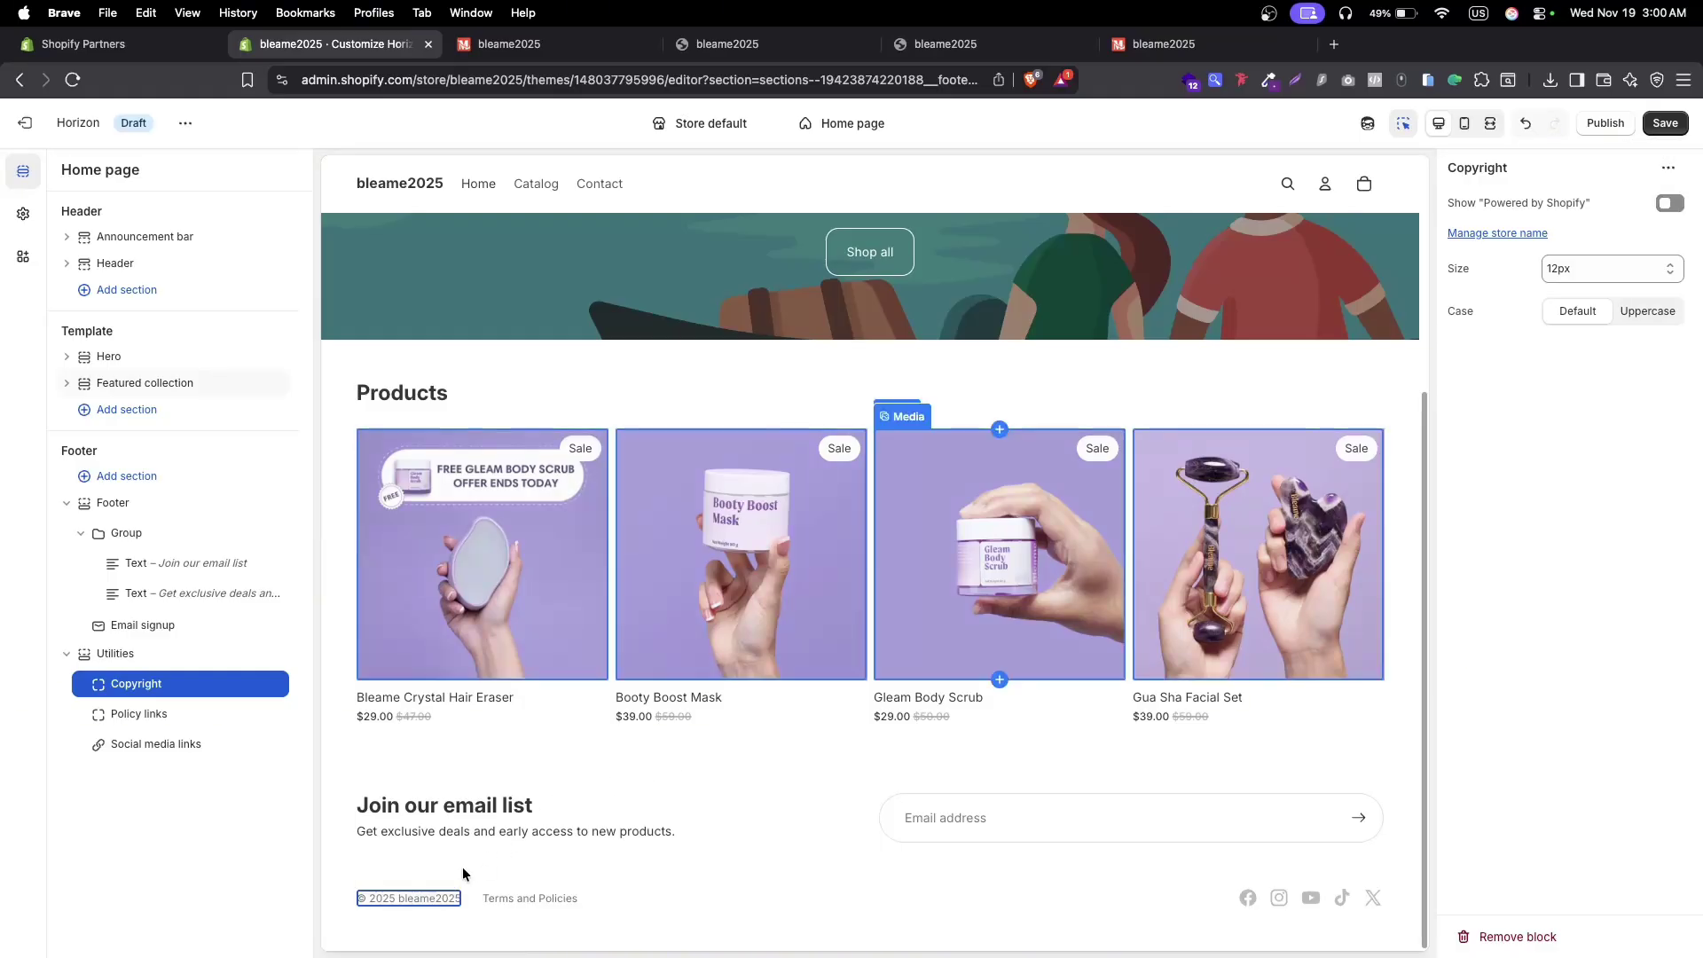
click(1664, 123)
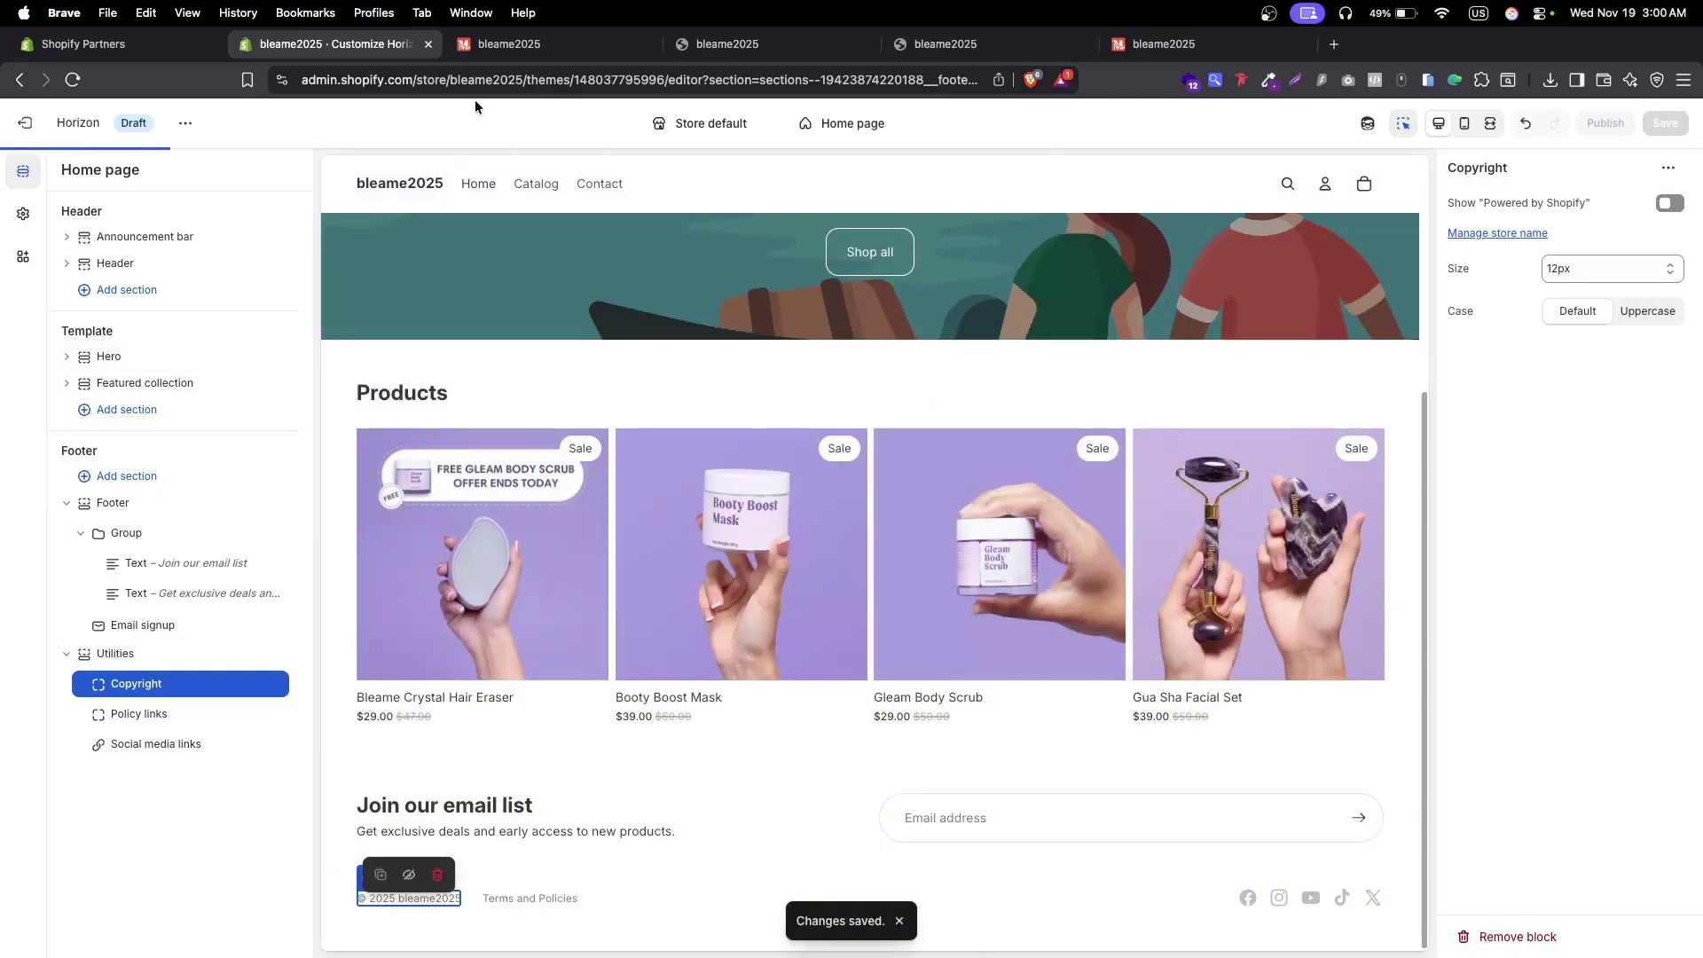
Step: Leave the Horizon editor, open the shrine-pro-v1-2-3 theme for customization and show its home page footer
click(25, 122)
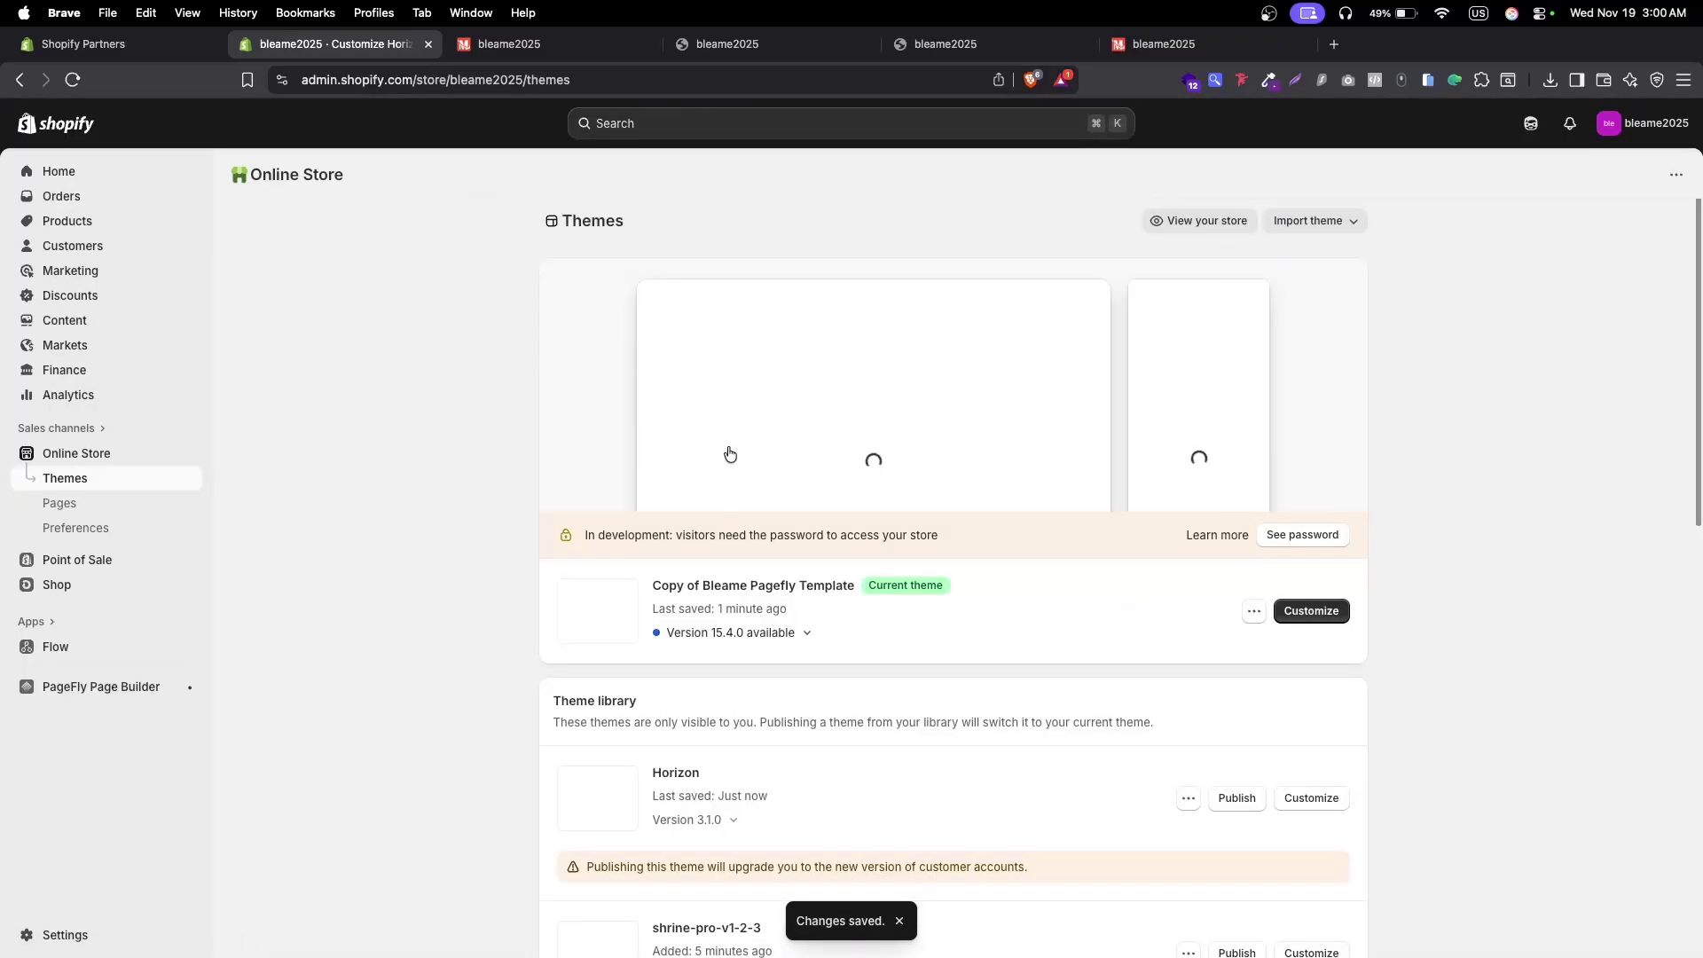
scroll(798, 462, down, 7)
scroll(901, 529, up, 1)
scroll(975, 559, up, 3)
click(1324, 637)
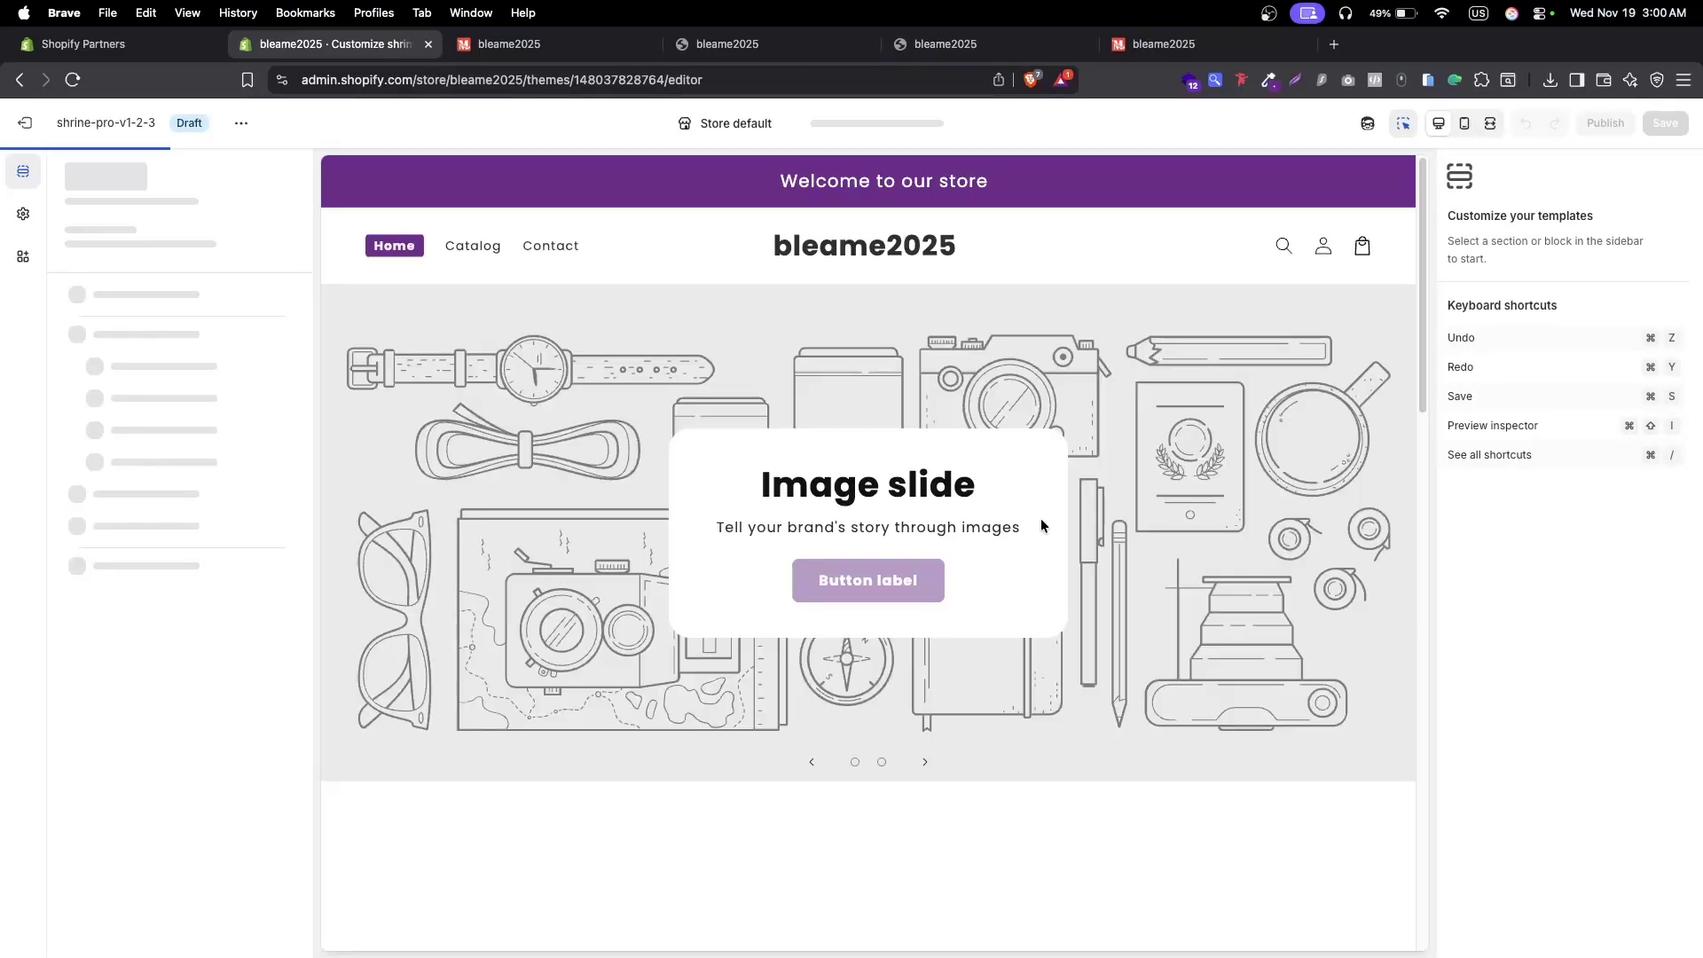
scroll(1227, 598, down, 20)
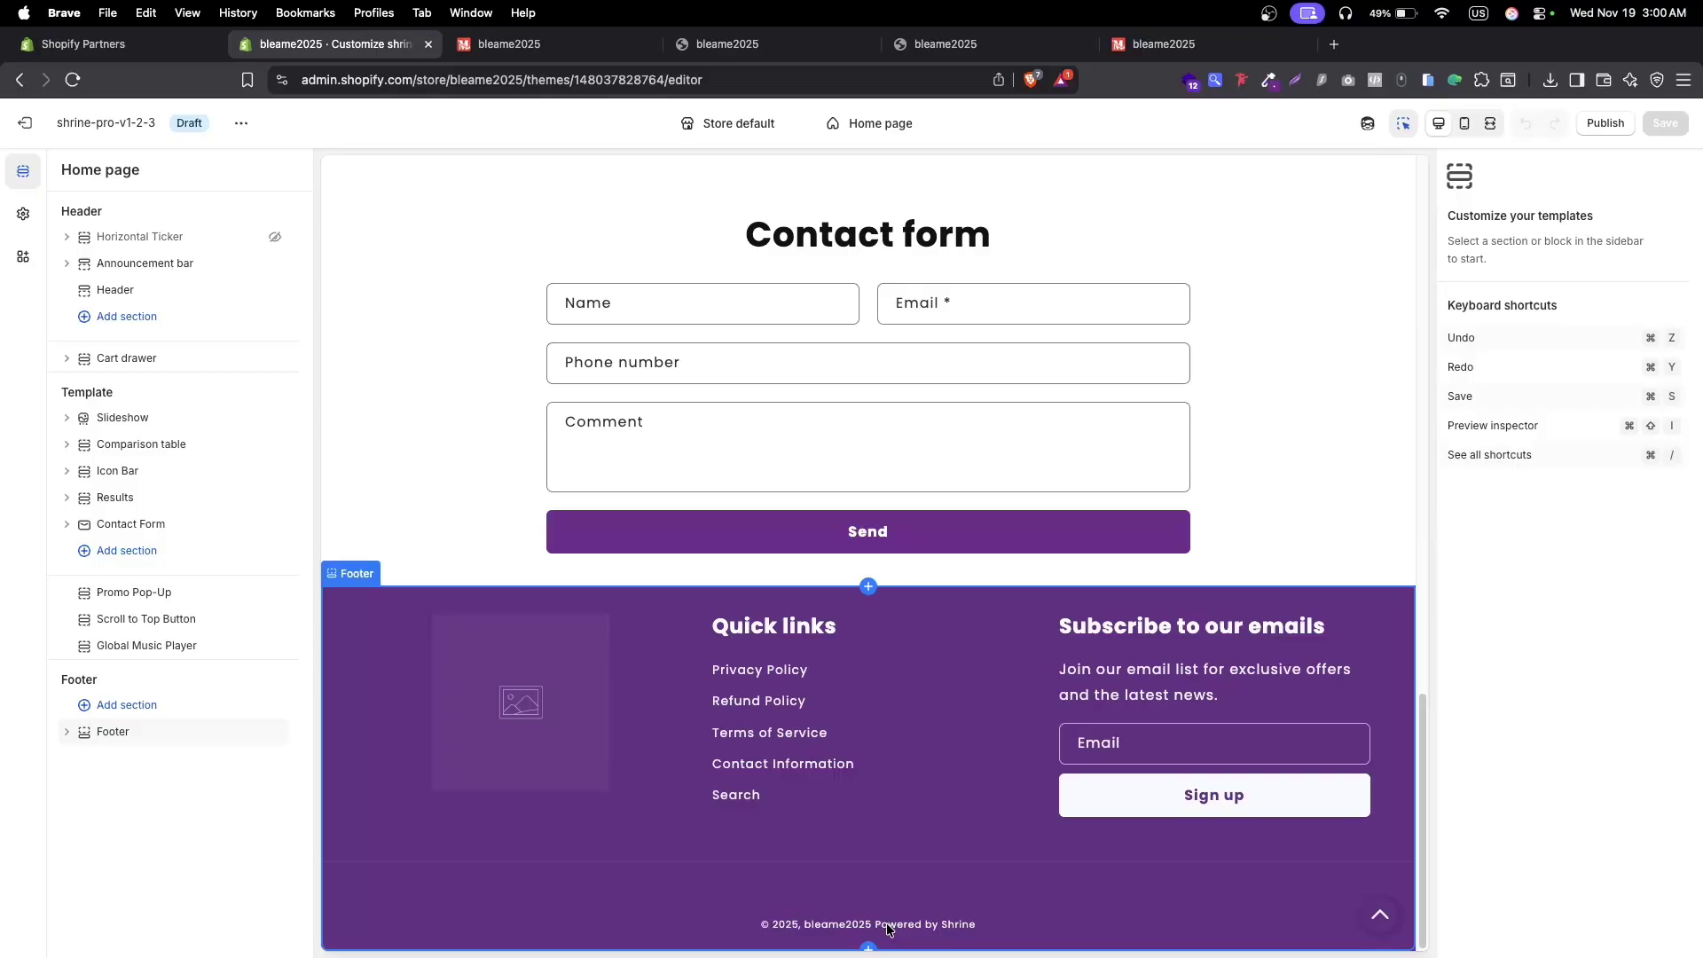
Step: Clear the "Powered by Shrine" branding text in the Footer section's settings and save the theme
click(1003, 933)
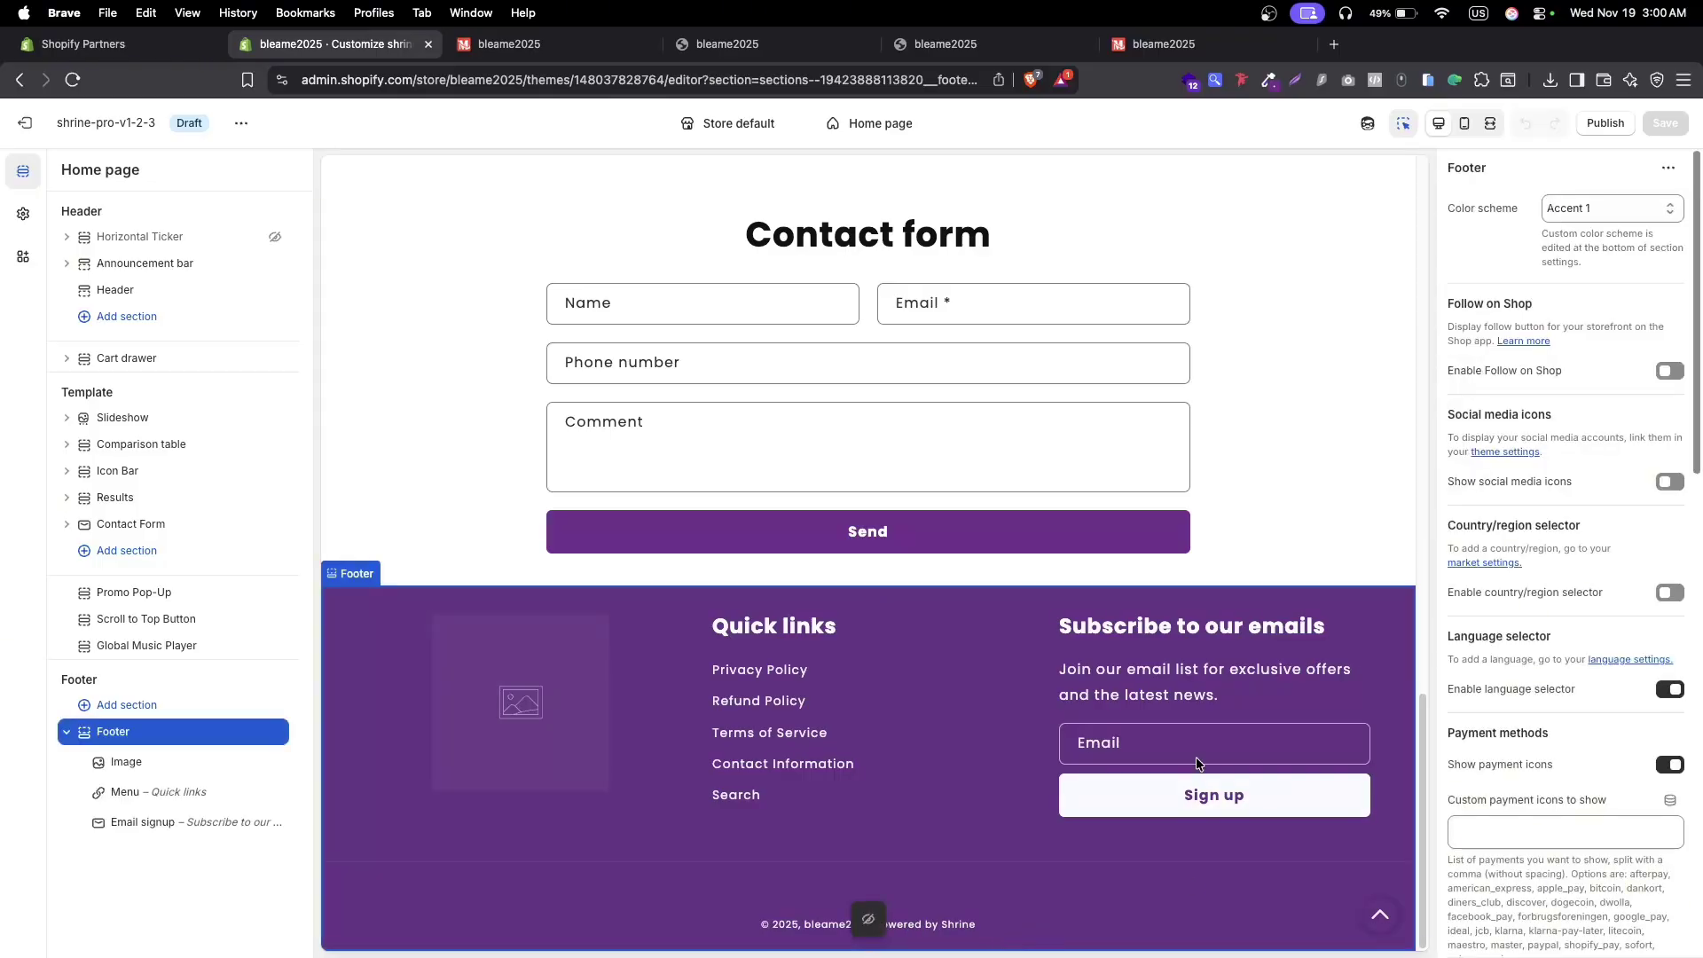
scroll(1625, 651, down, 15)
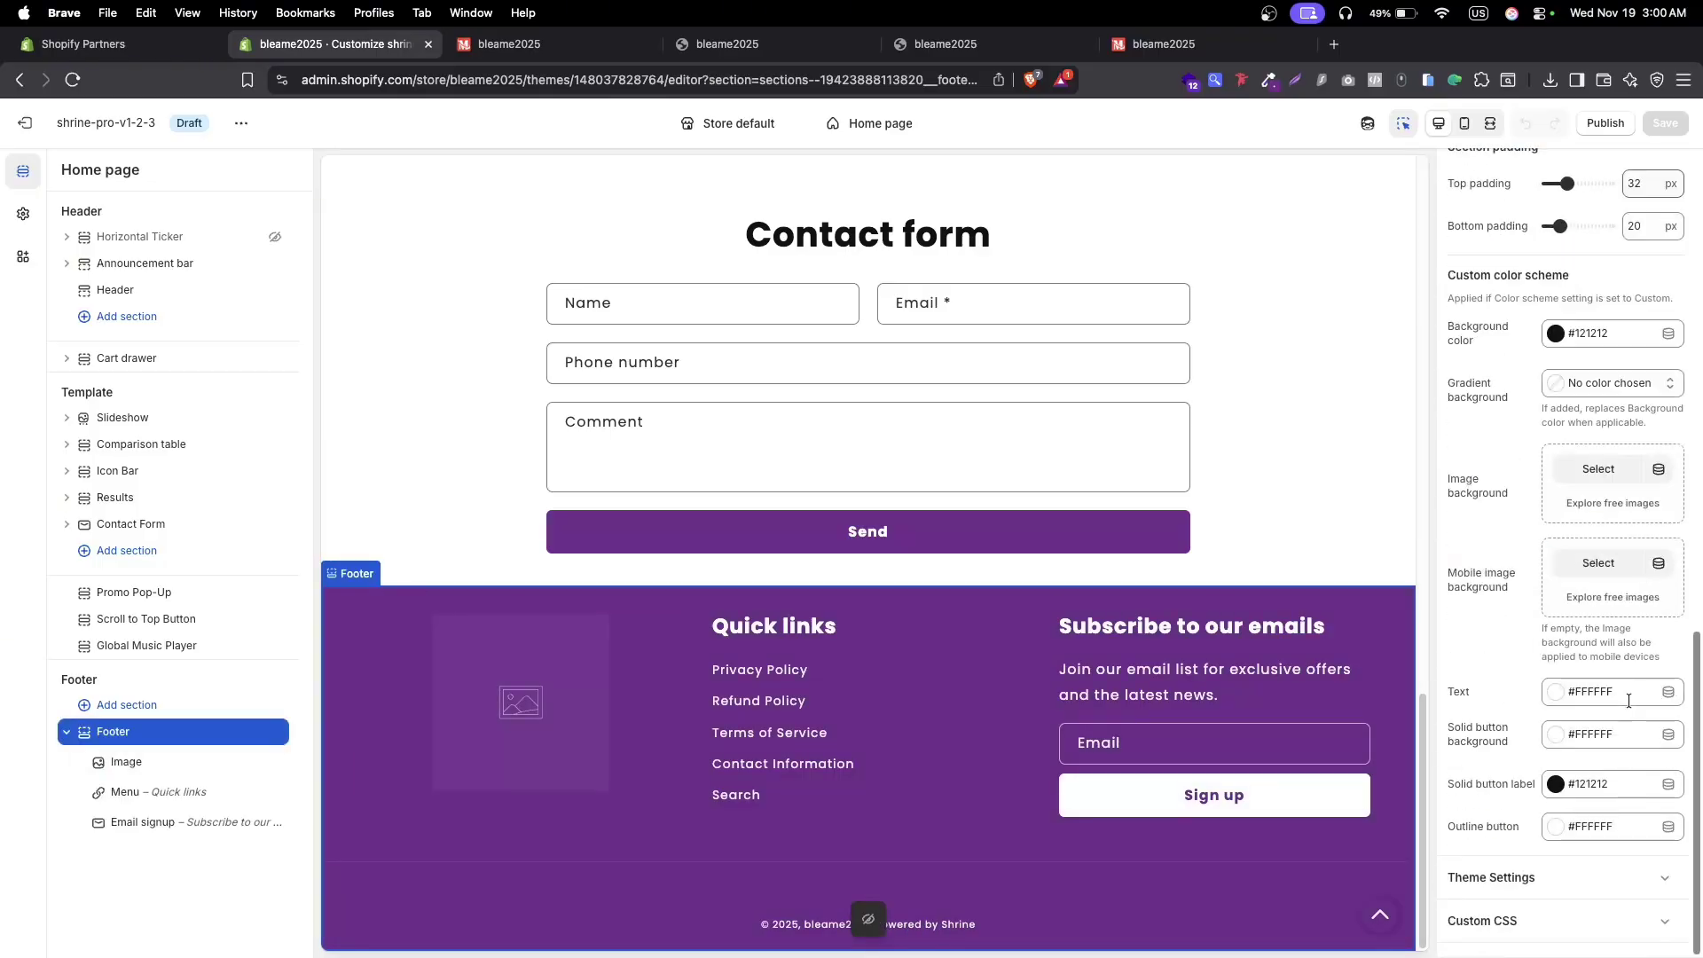
click(1554, 878)
scroll(1587, 667, down, 10)
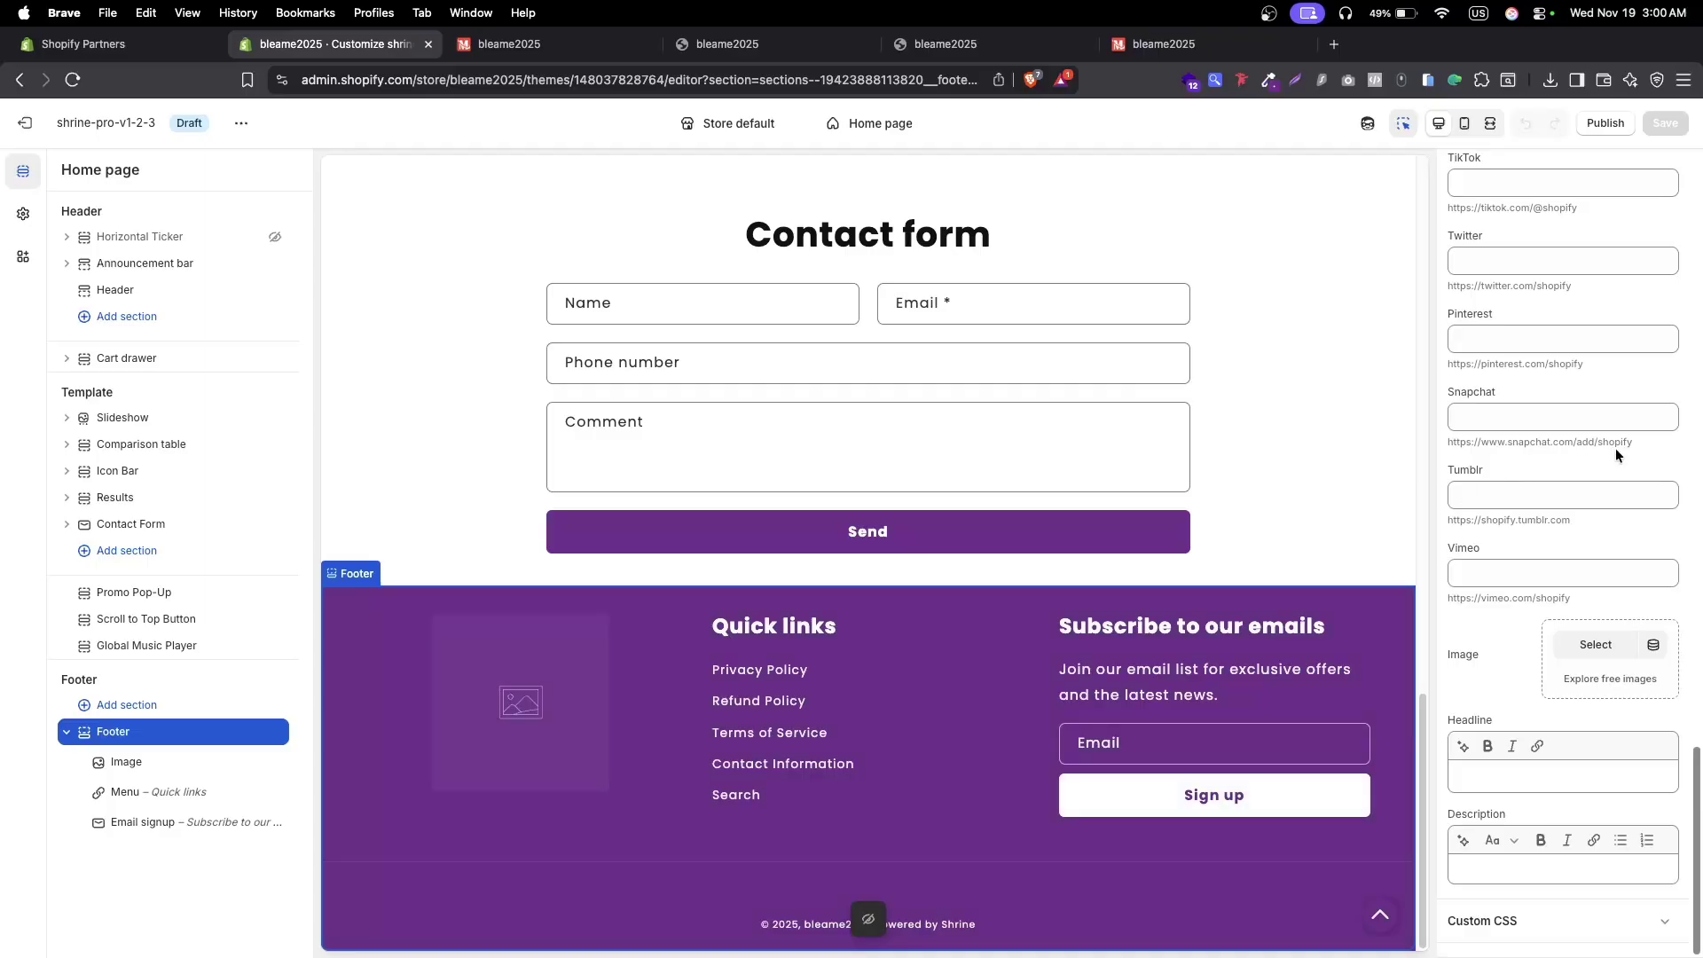
scroll(1590, 498, up, 10)
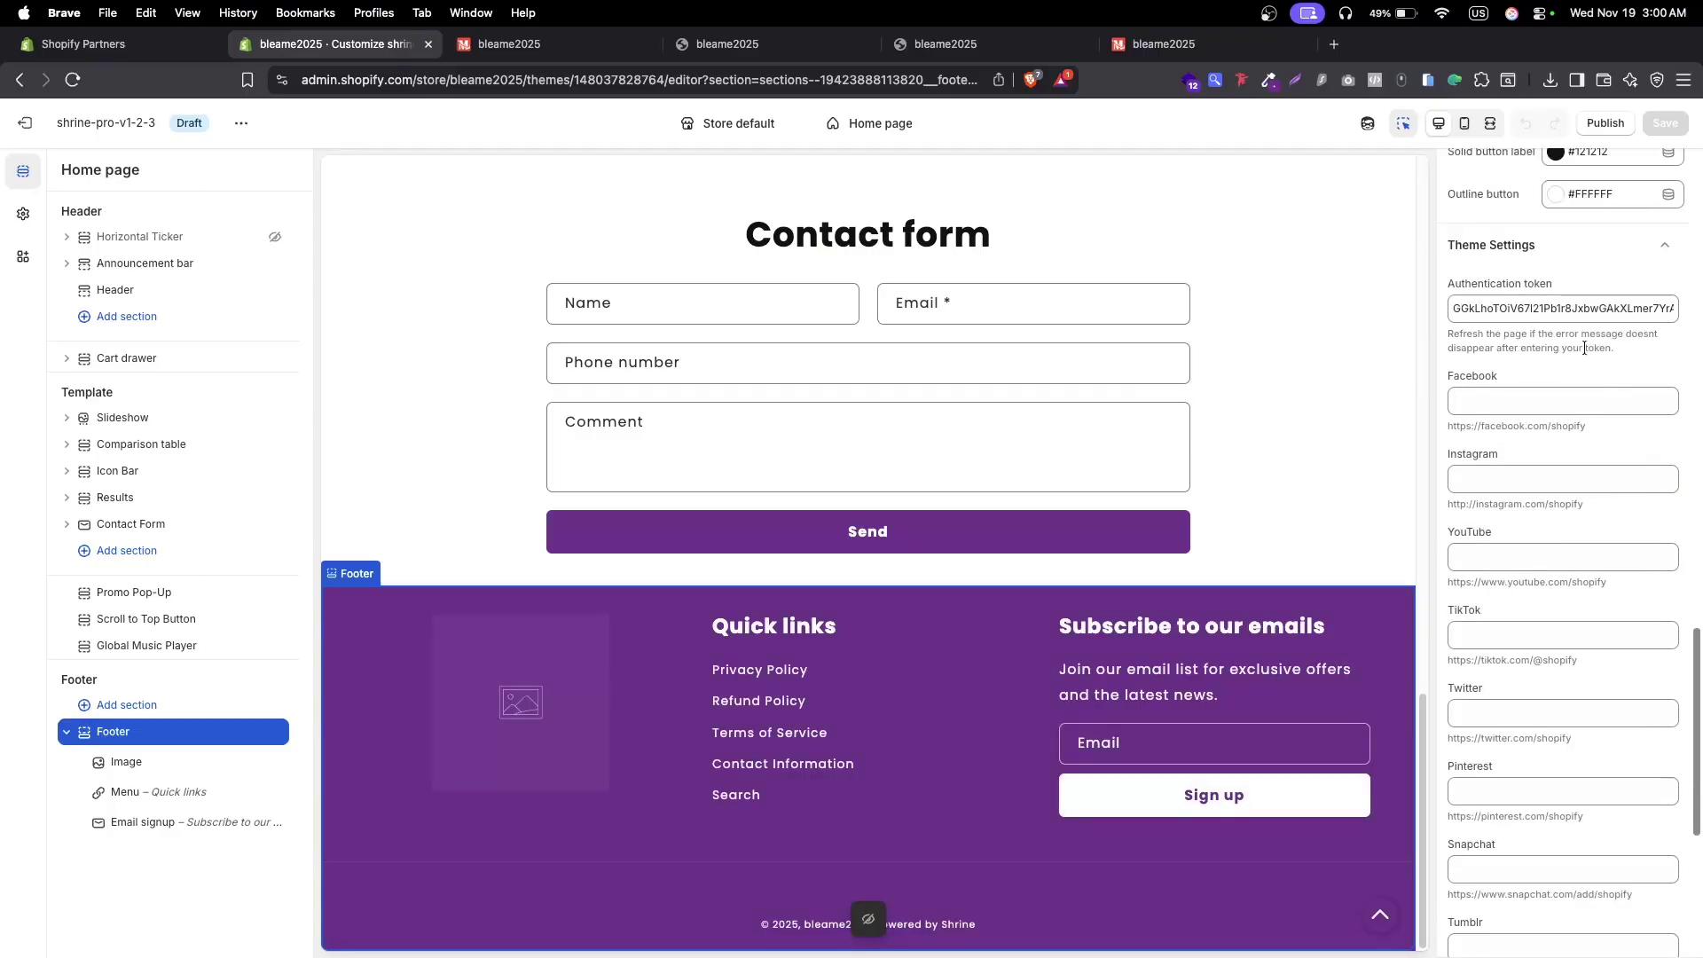
triple_click(1587, 453)
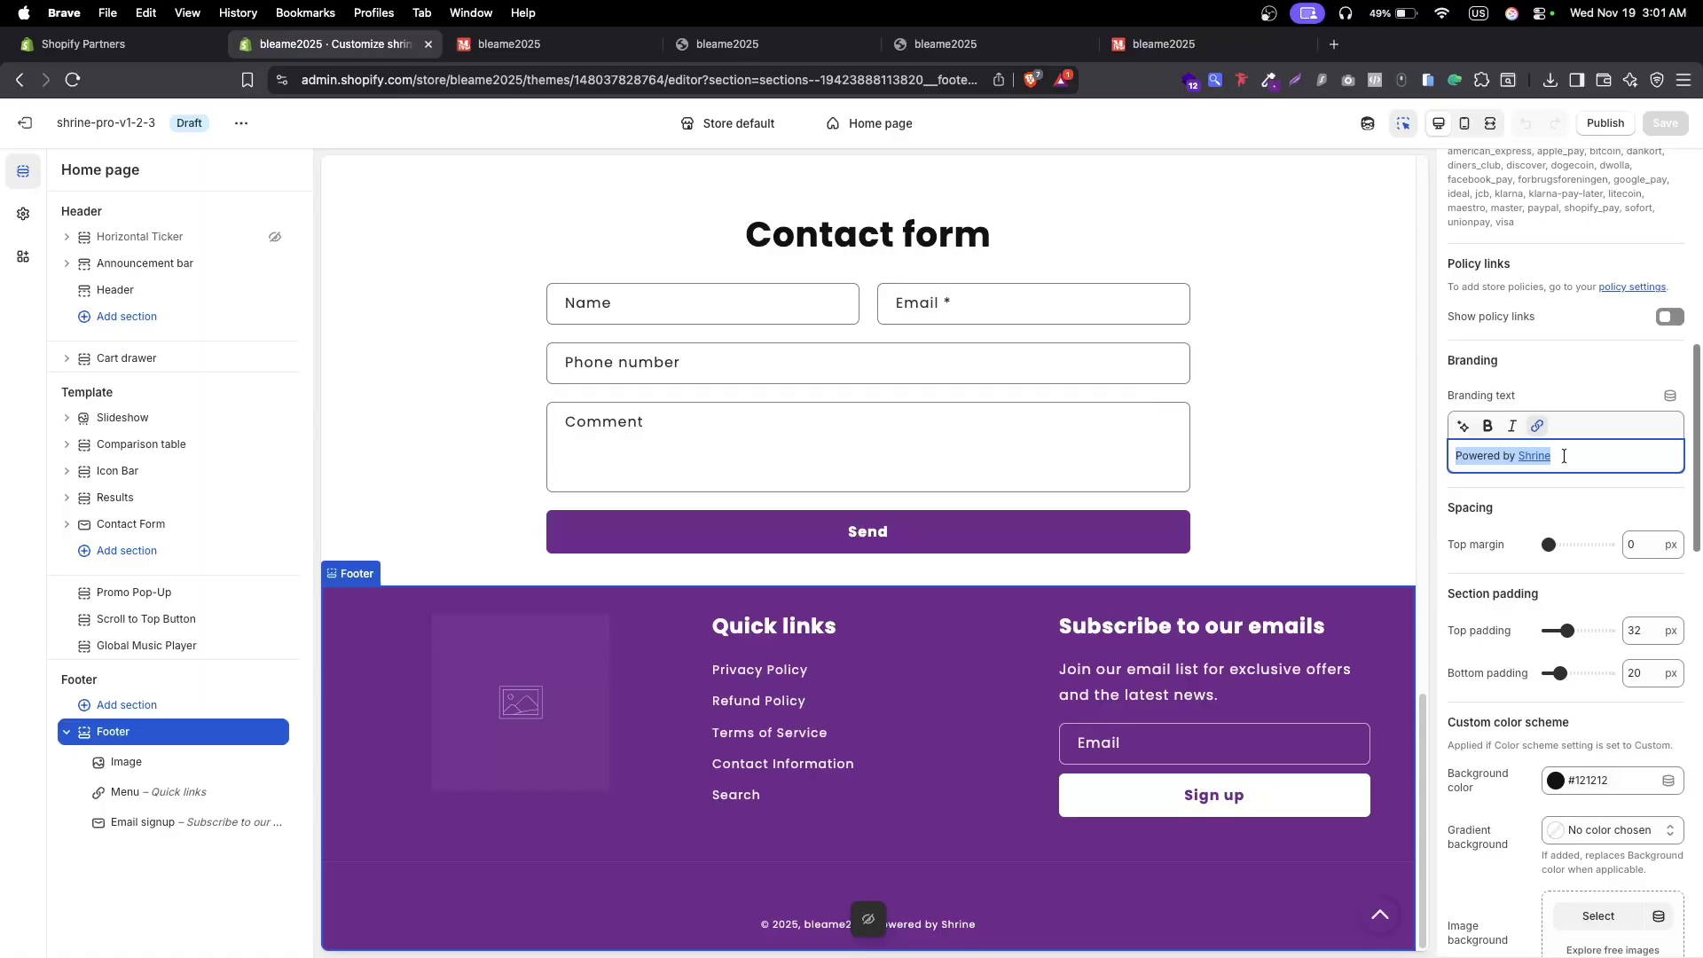
key(BackSpace)
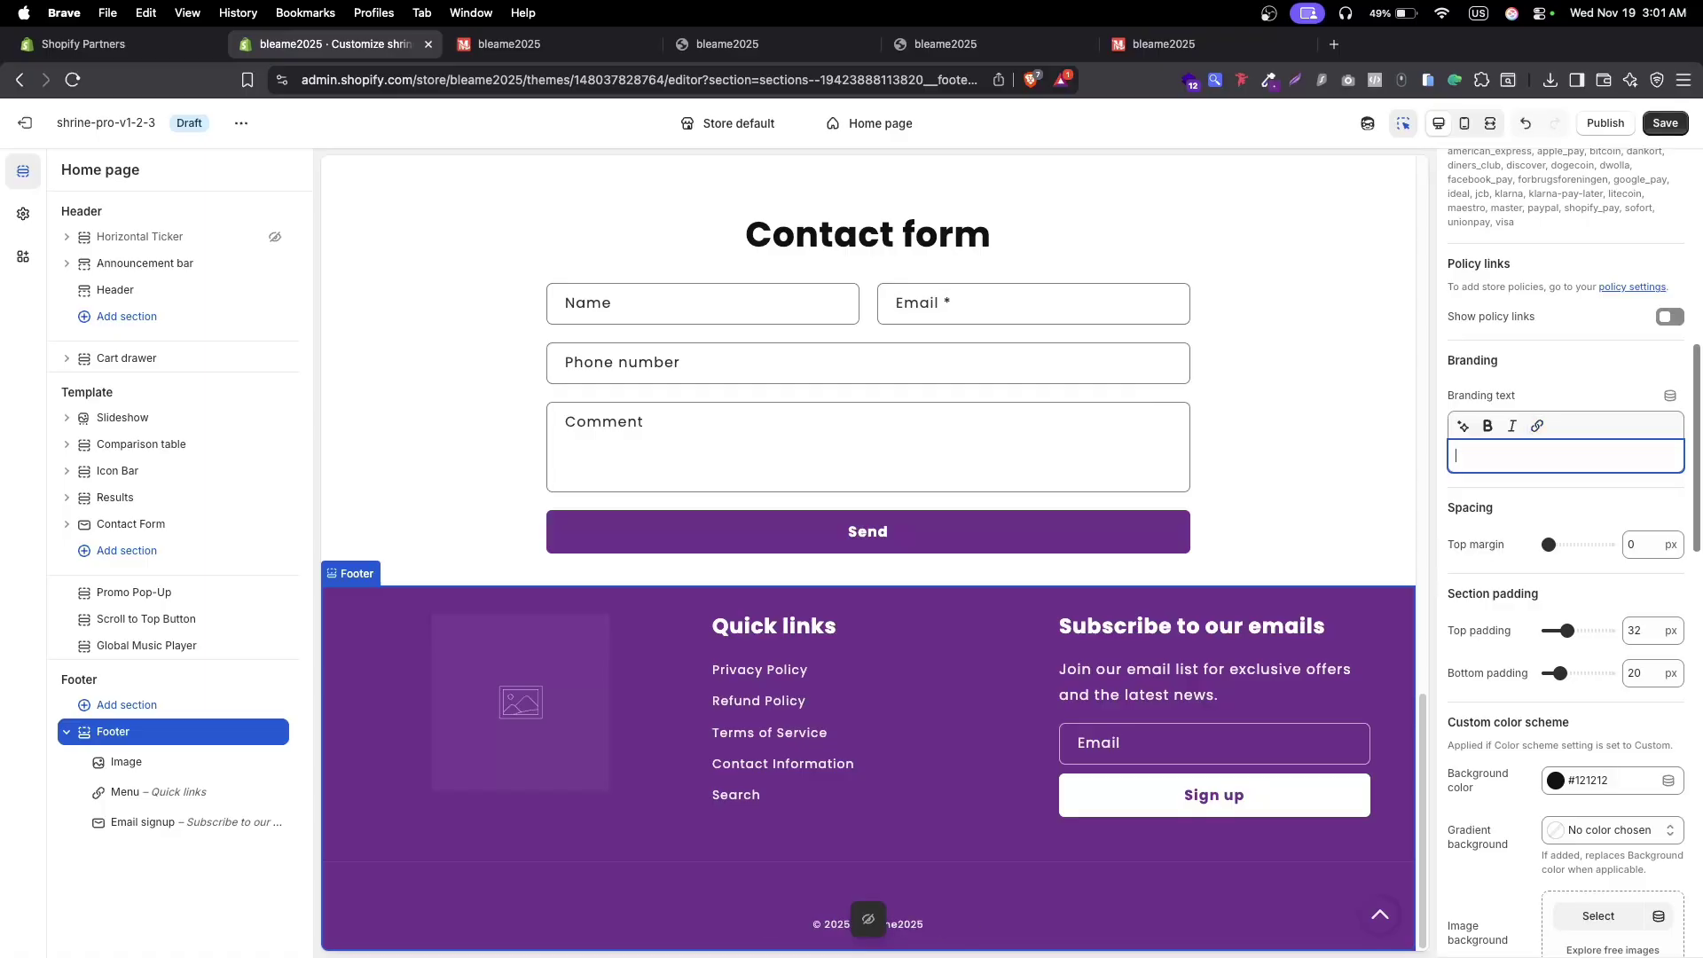
click(1662, 124)
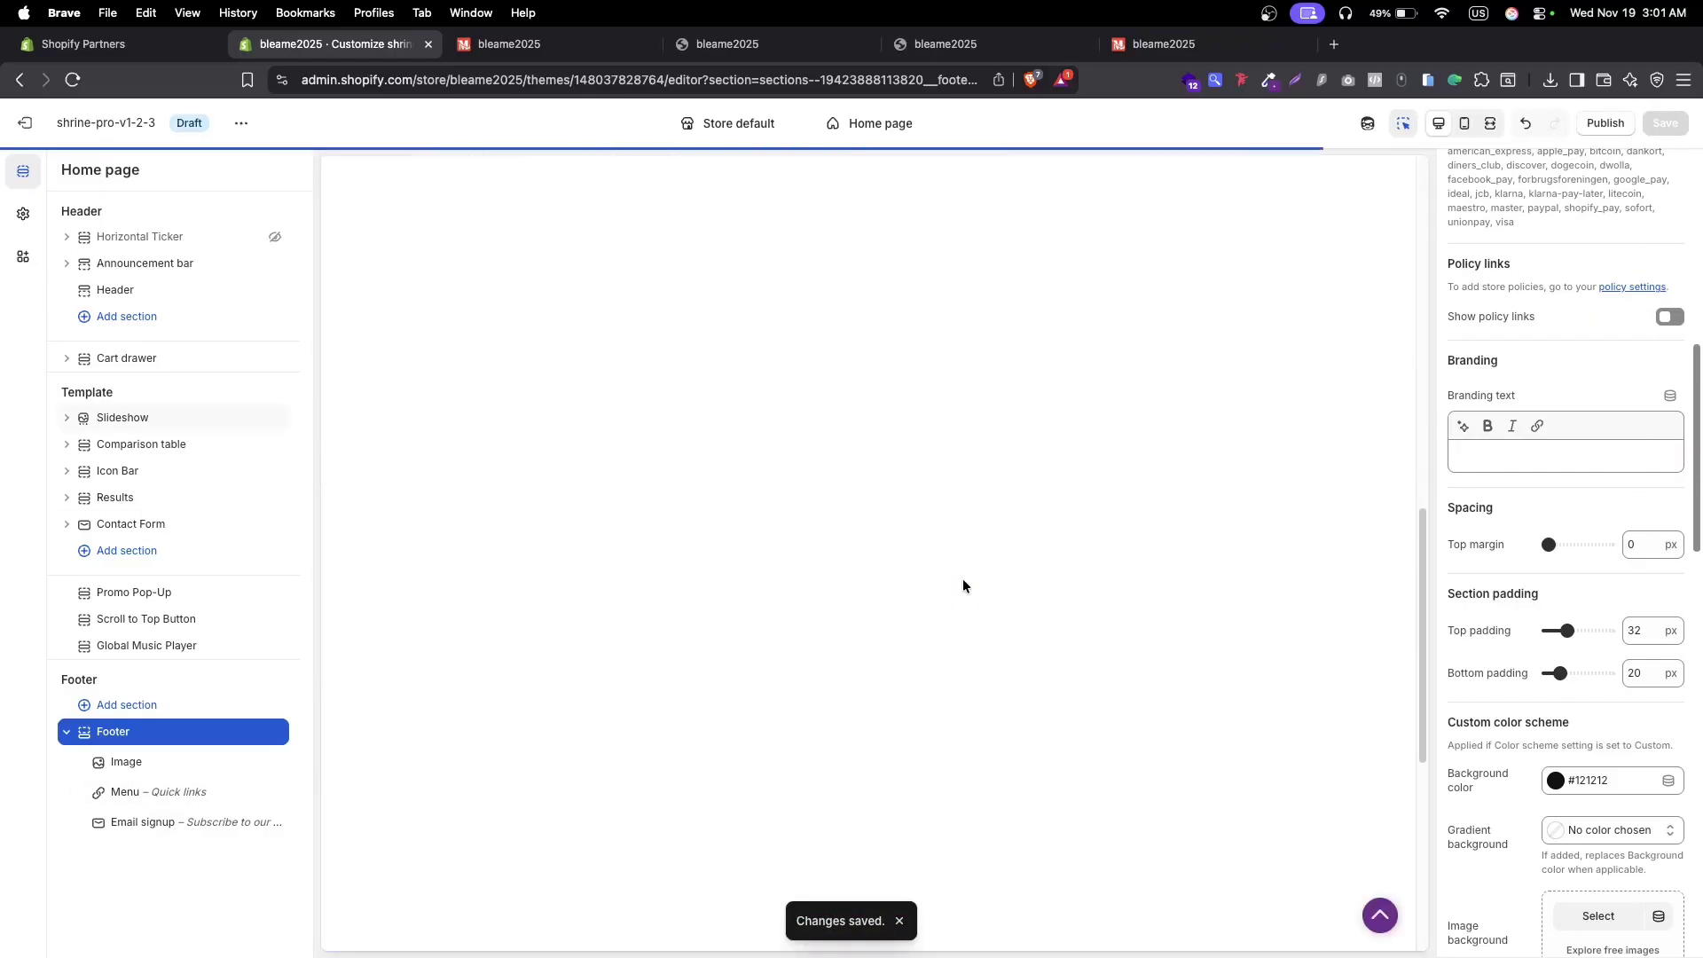
Step: Return to the theme list, open the default theme content of shrine-pro-v1-2-3 and bring up its search field
click(25, 123)
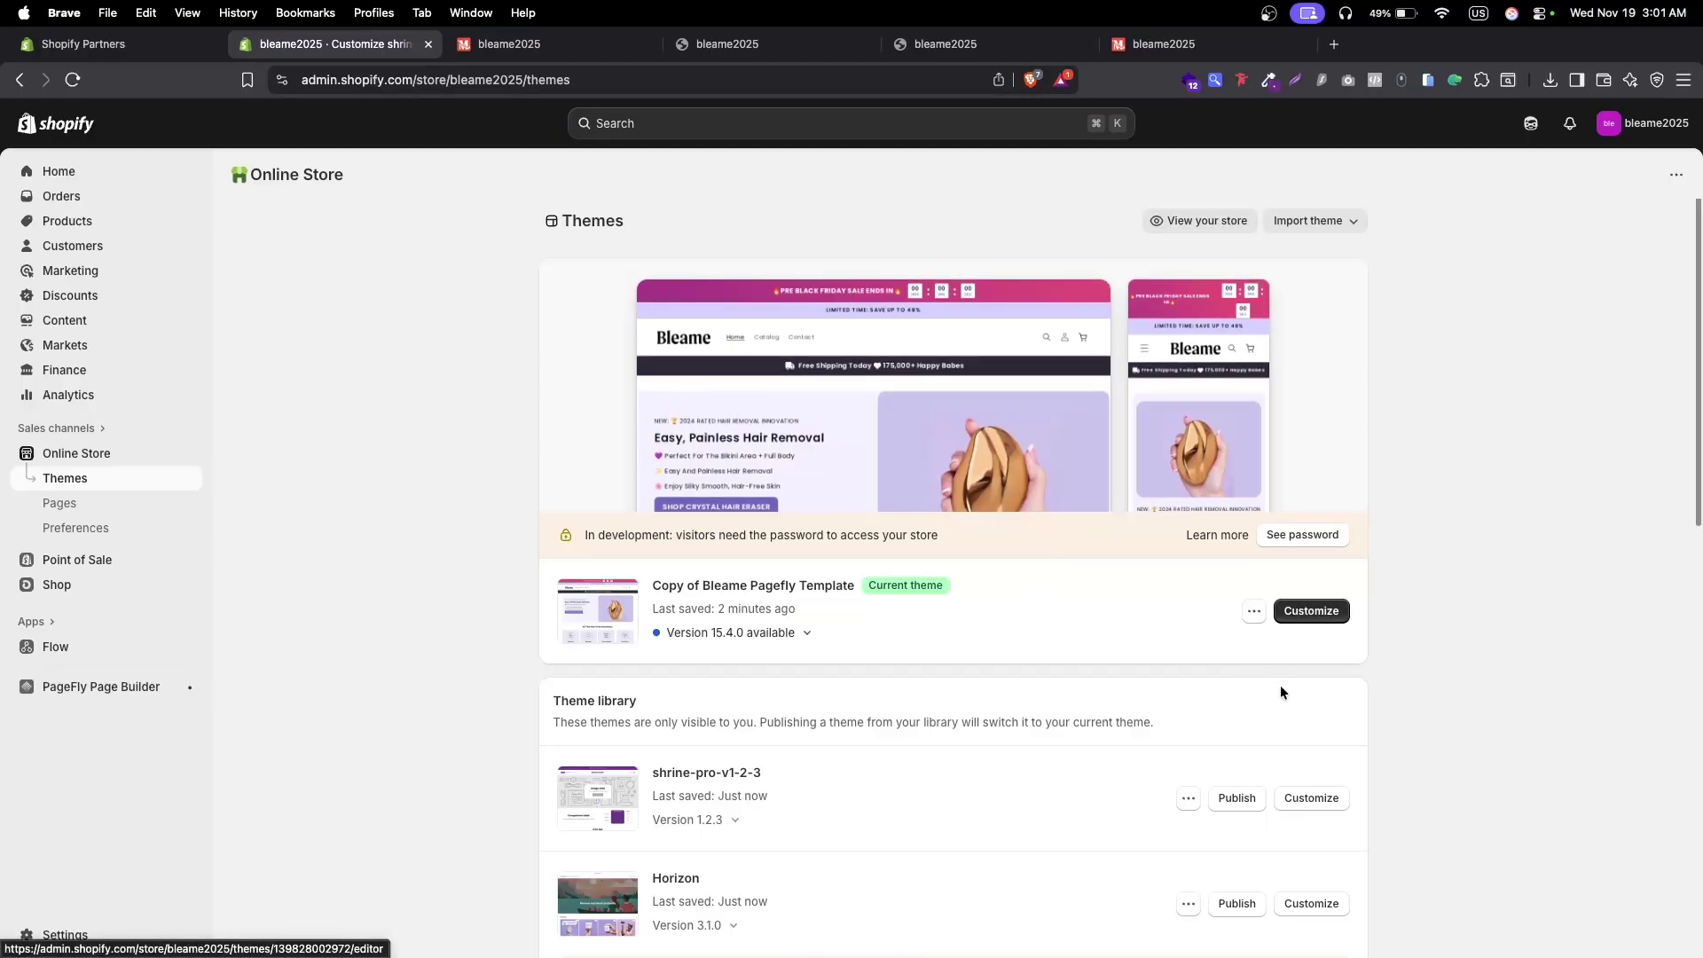
click(1251, 612)
click(1413, 624)
click(1189, 798)
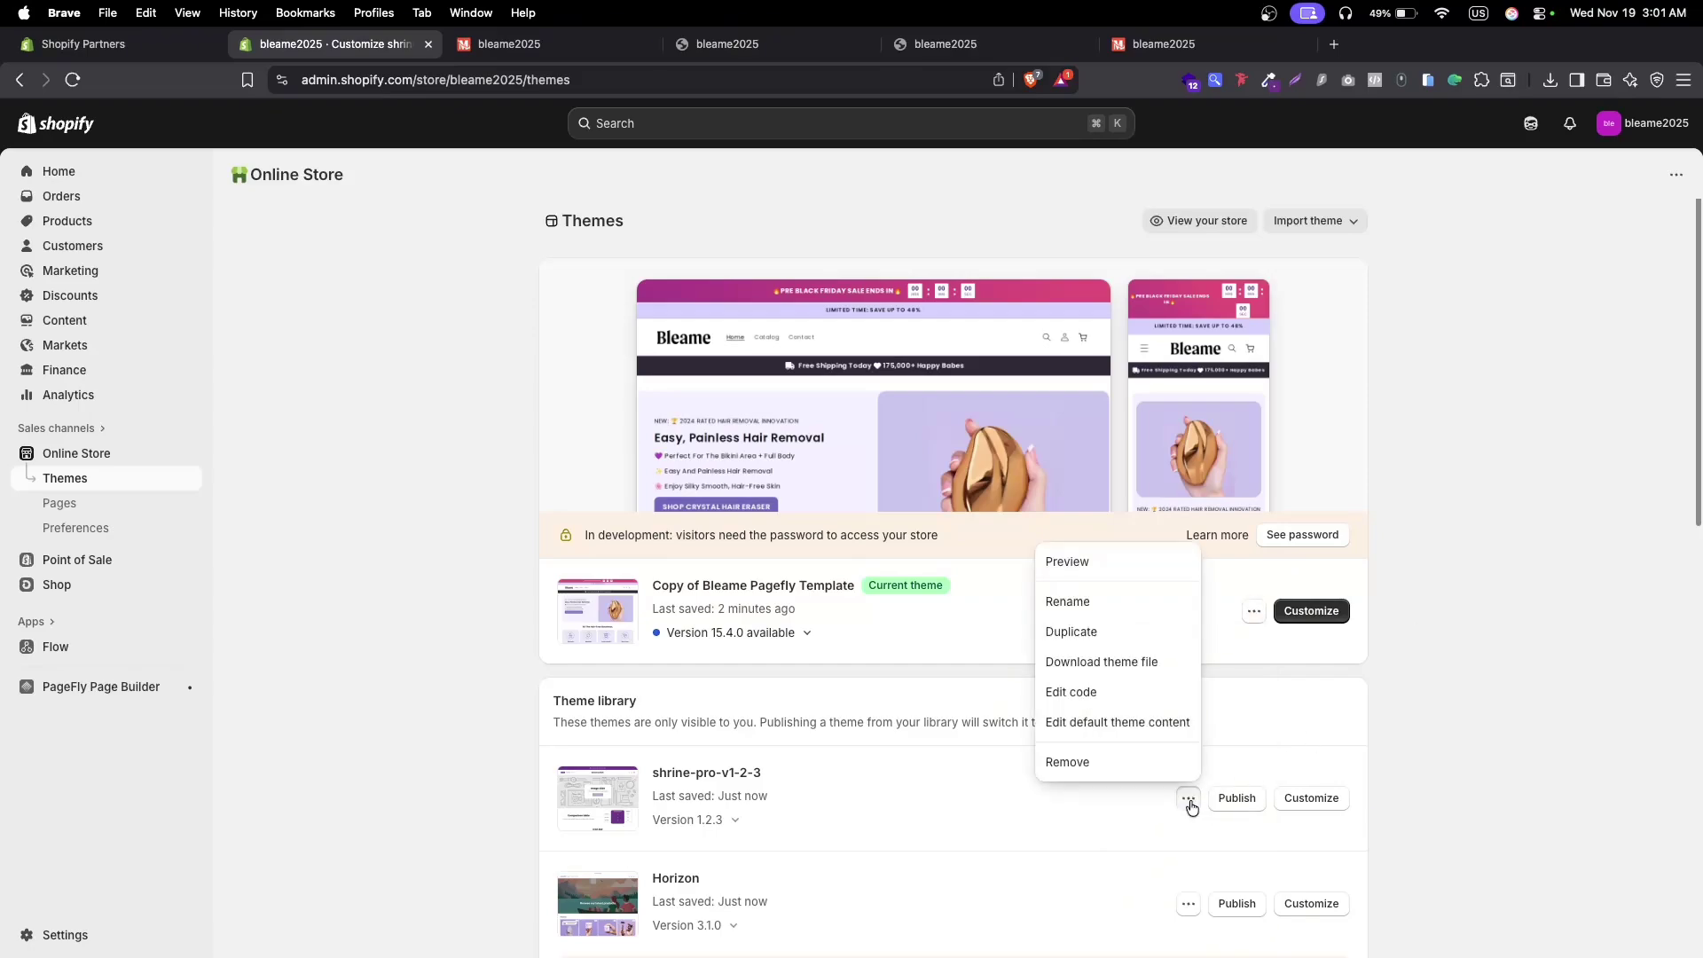
click(1096, 725)
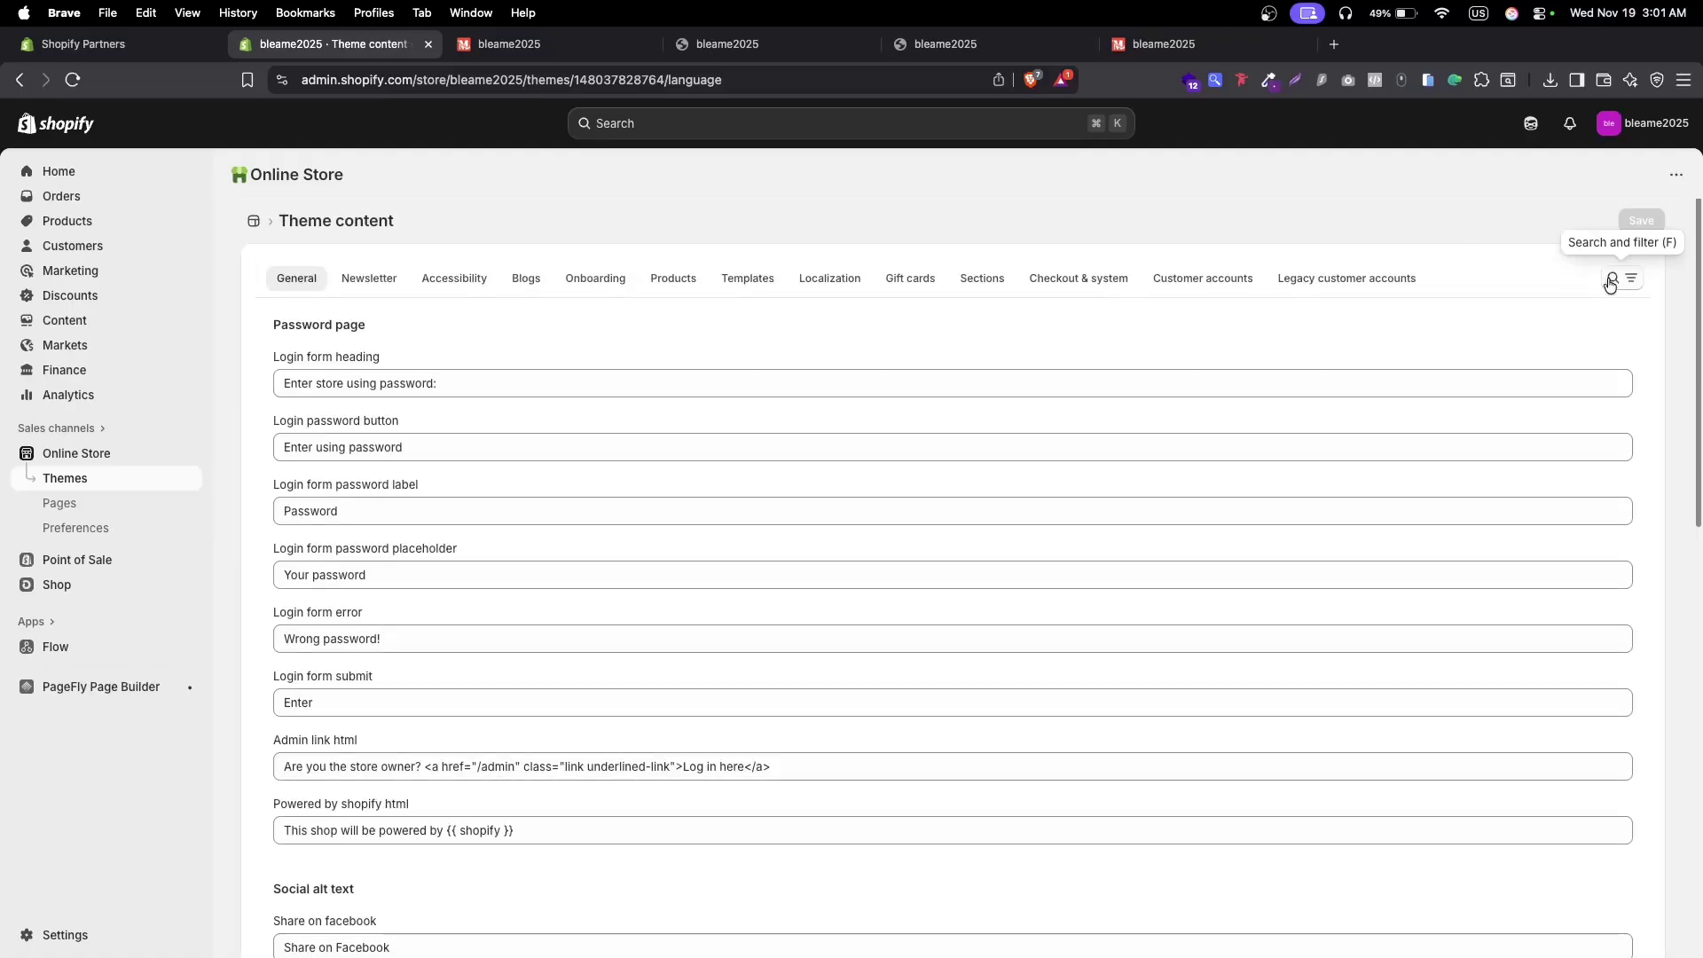
click(1610, 282)
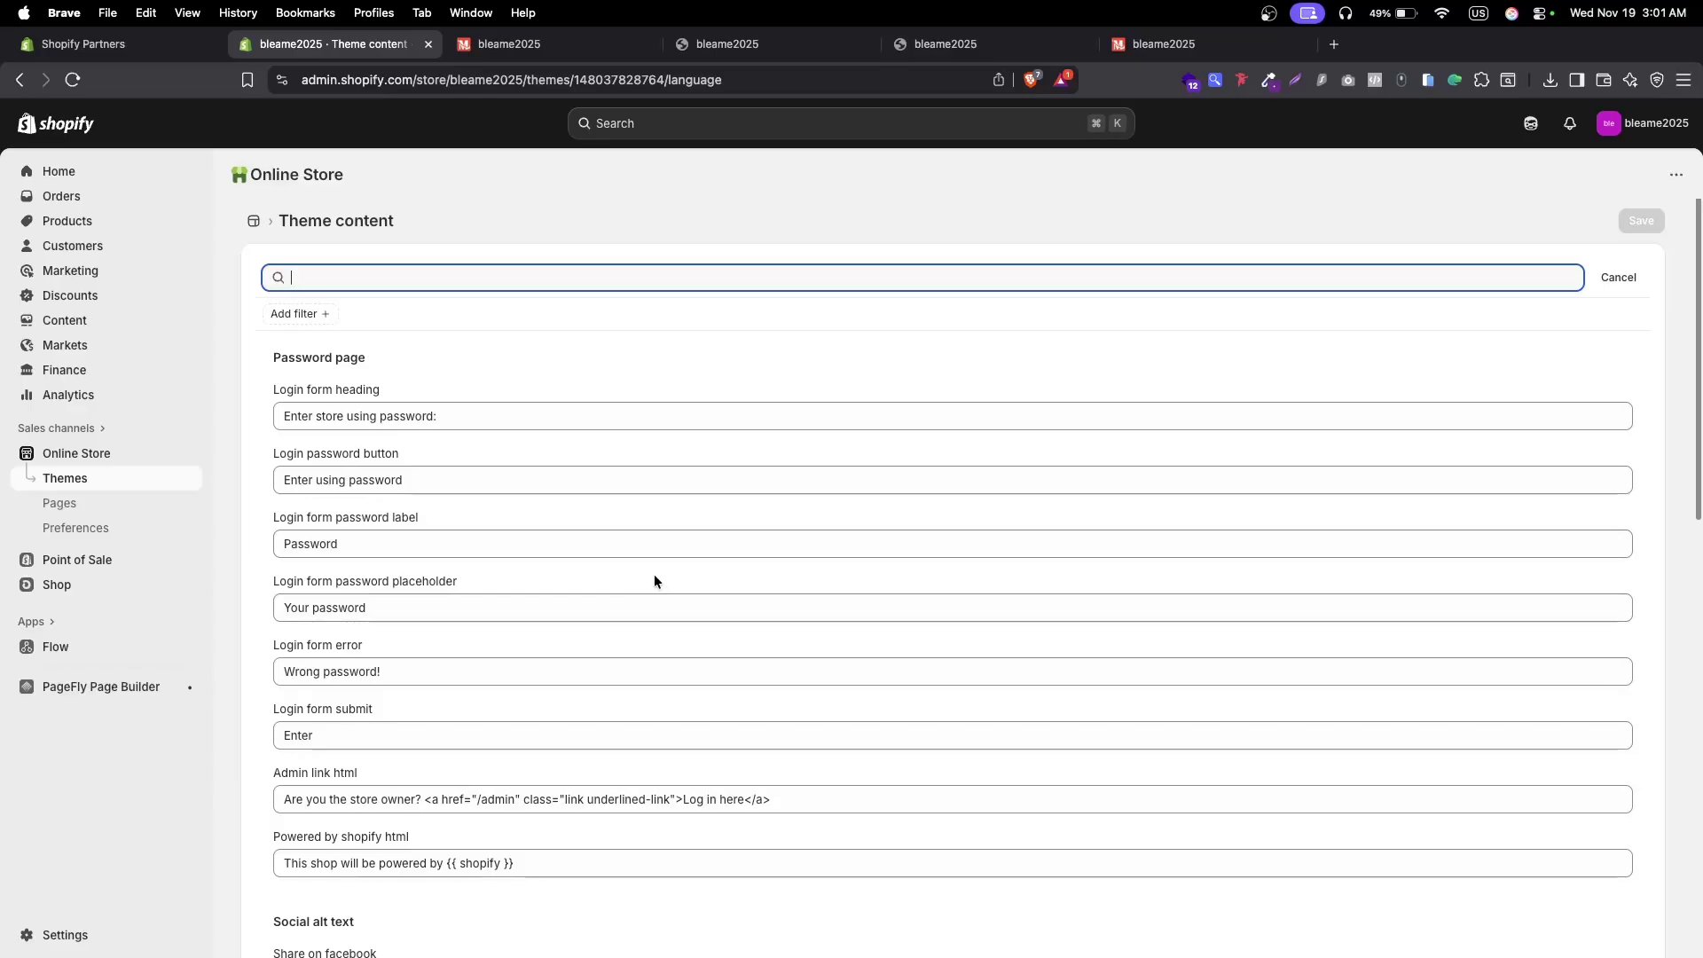
click(425, 674)
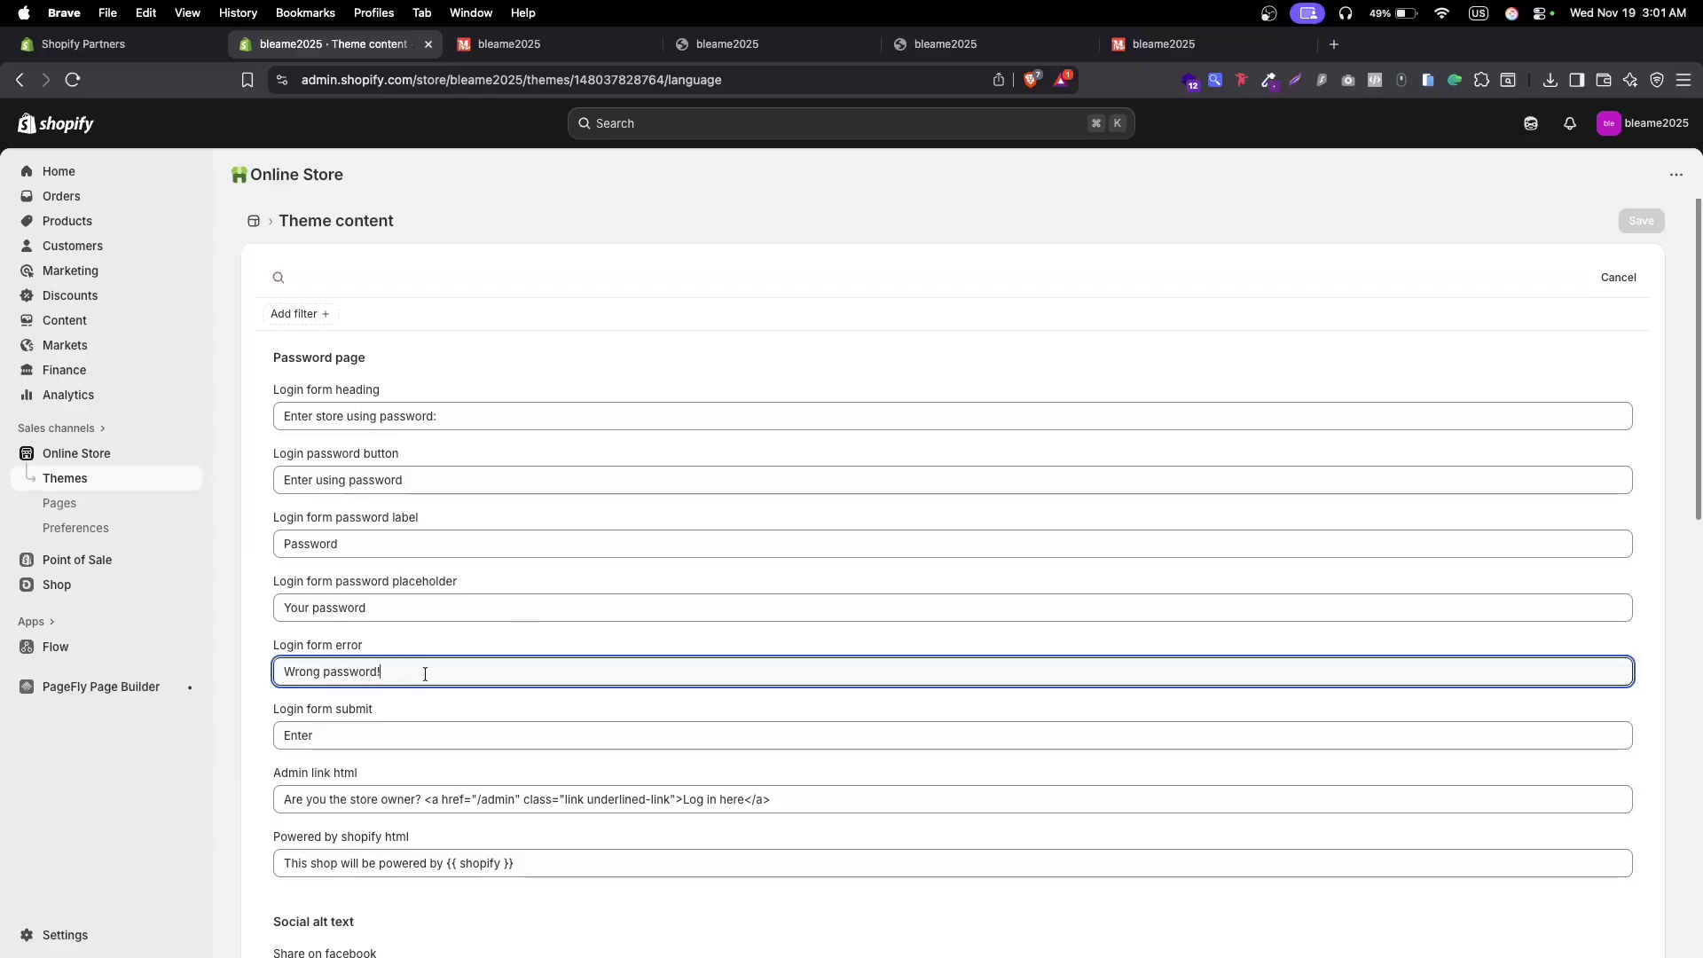